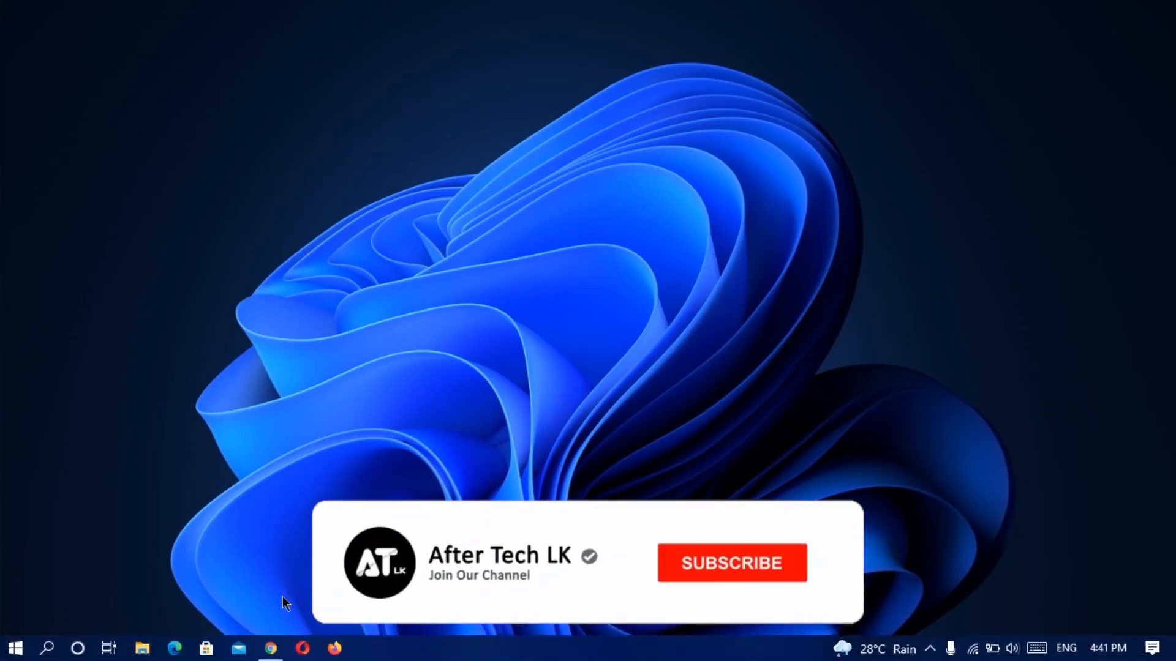
Step: Switch to Chrome and open Blogger from the Google apps list
left_click(270, 653)
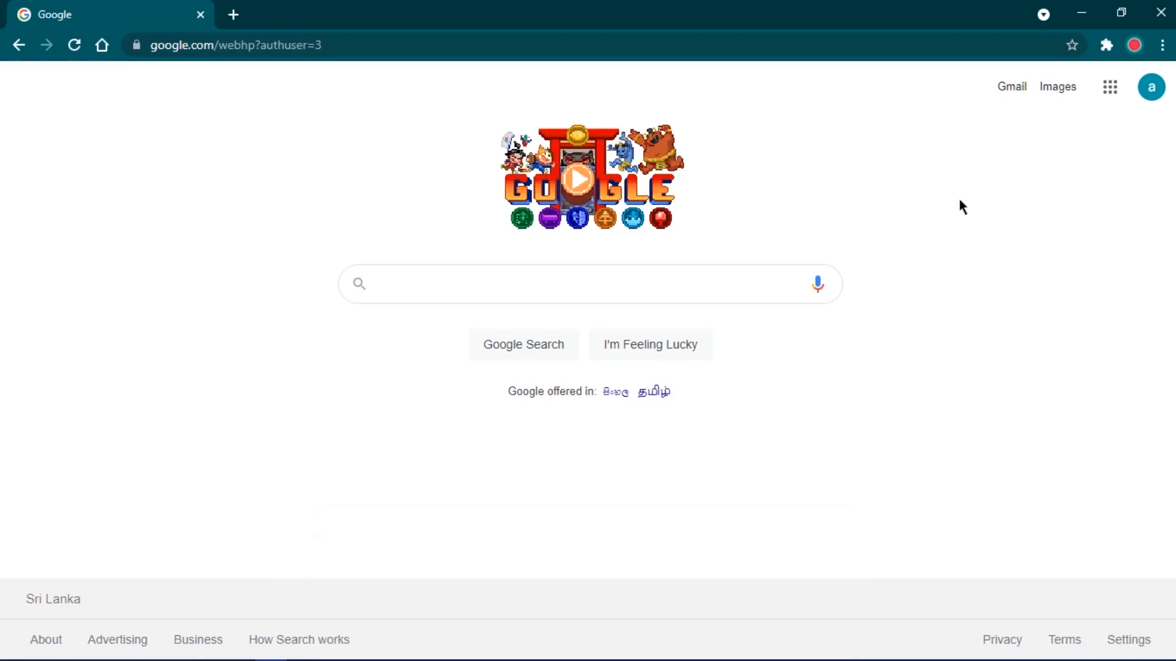
left_click(1110, 92)
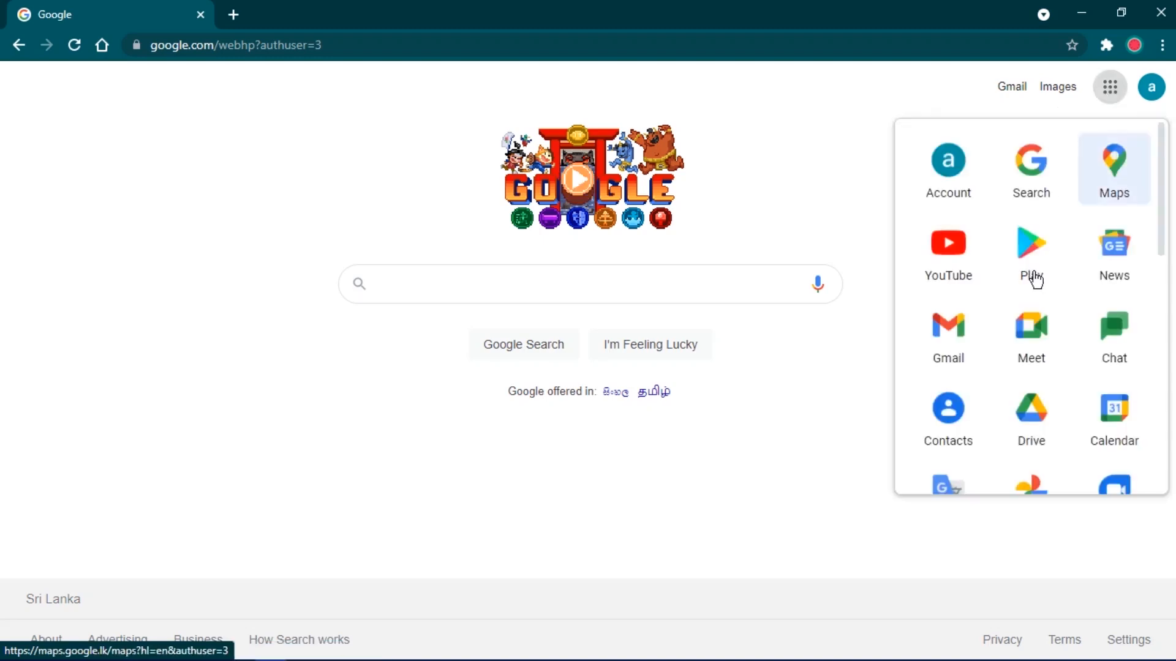
scroll(1041, 294, "down", 5)
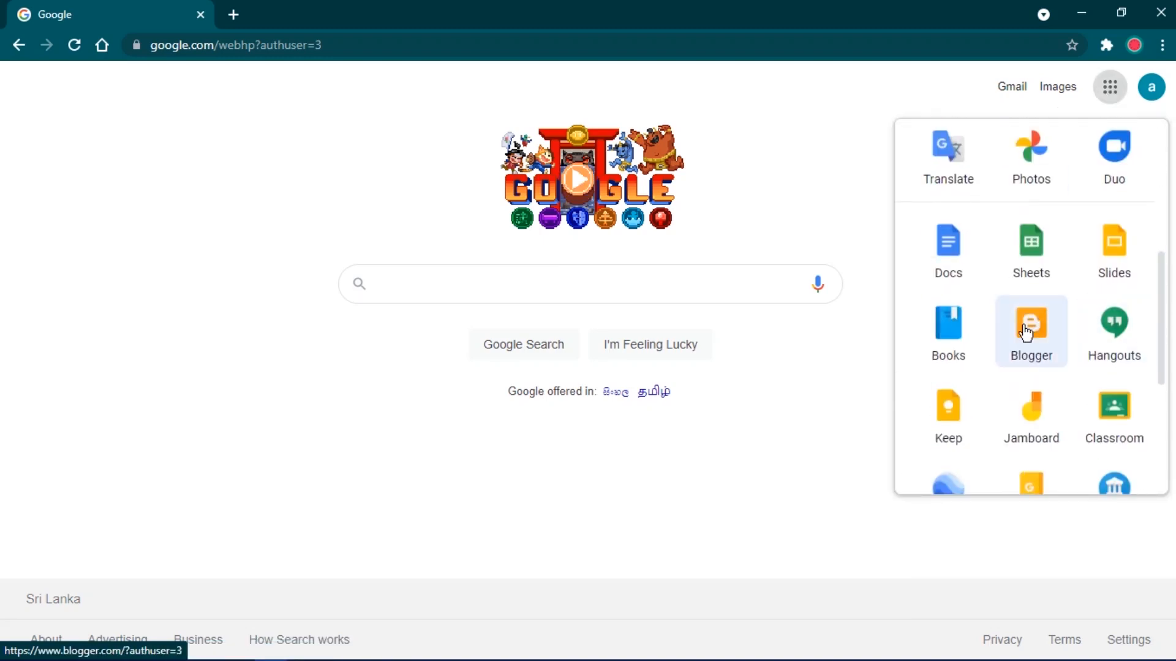
left_click(1028, 335)
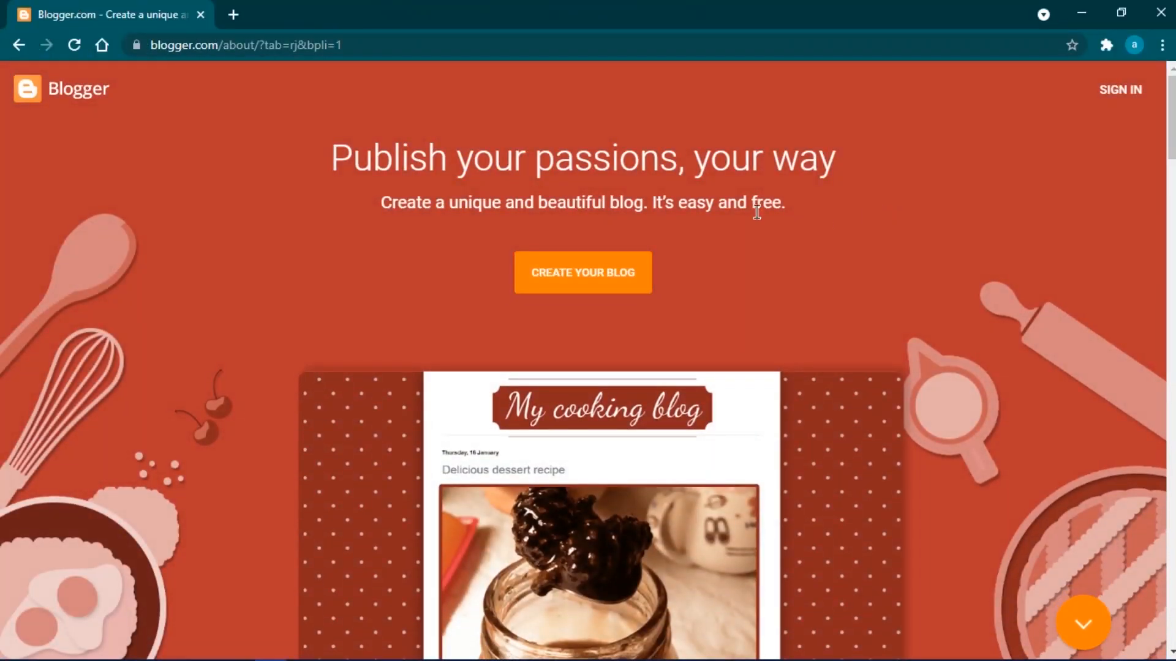
Step: Start creating a new blog on Blogger and choose the Google account to sign in with
scroll(759, 343, "down", 4)
scroll(756, 349, "up", 4)
left_click(569, 274)
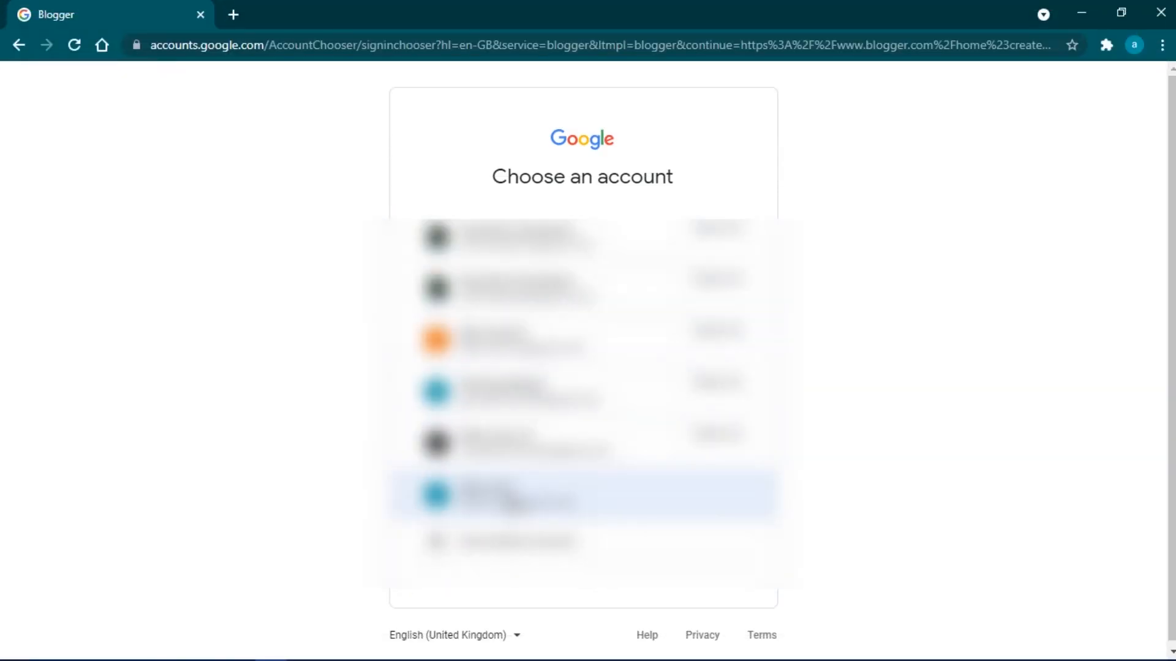
left_click(513, 500)
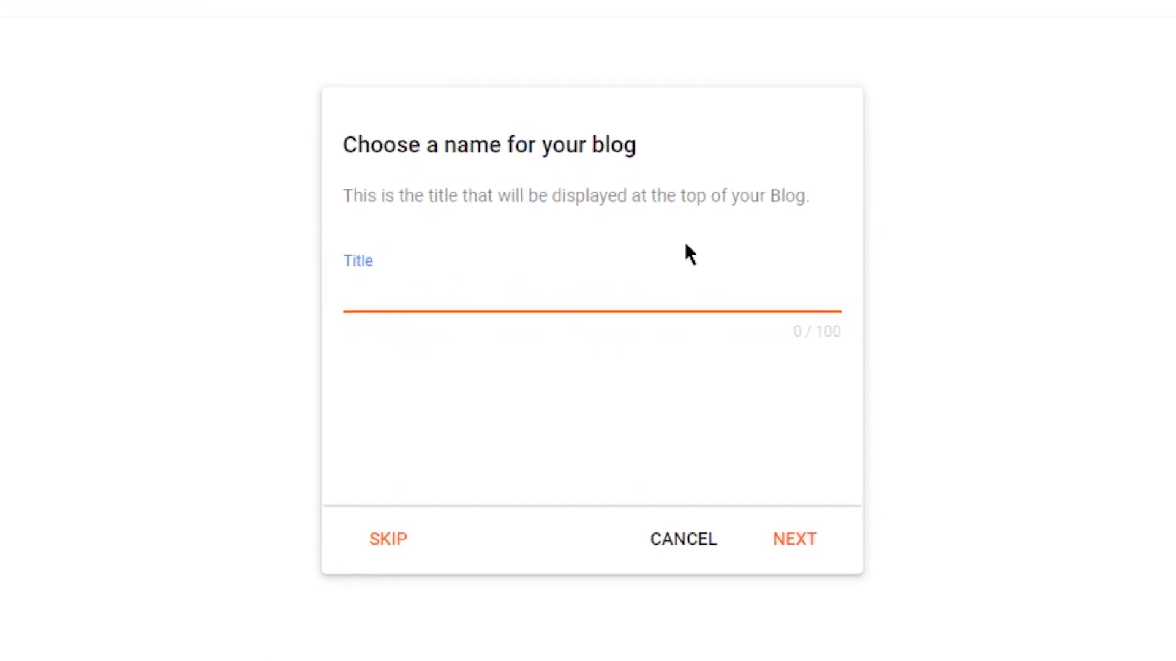
Step: Title the new blog "test web" and enter testweb556 as its blogspot.com address
type("test web")
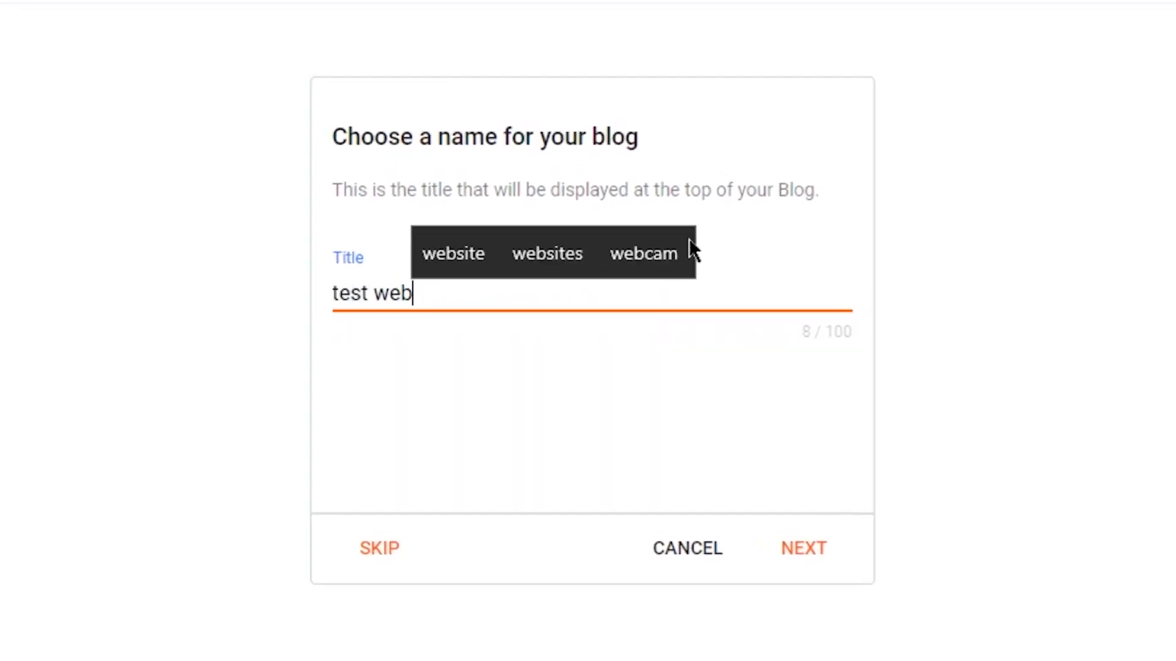
left_click(812, 549)
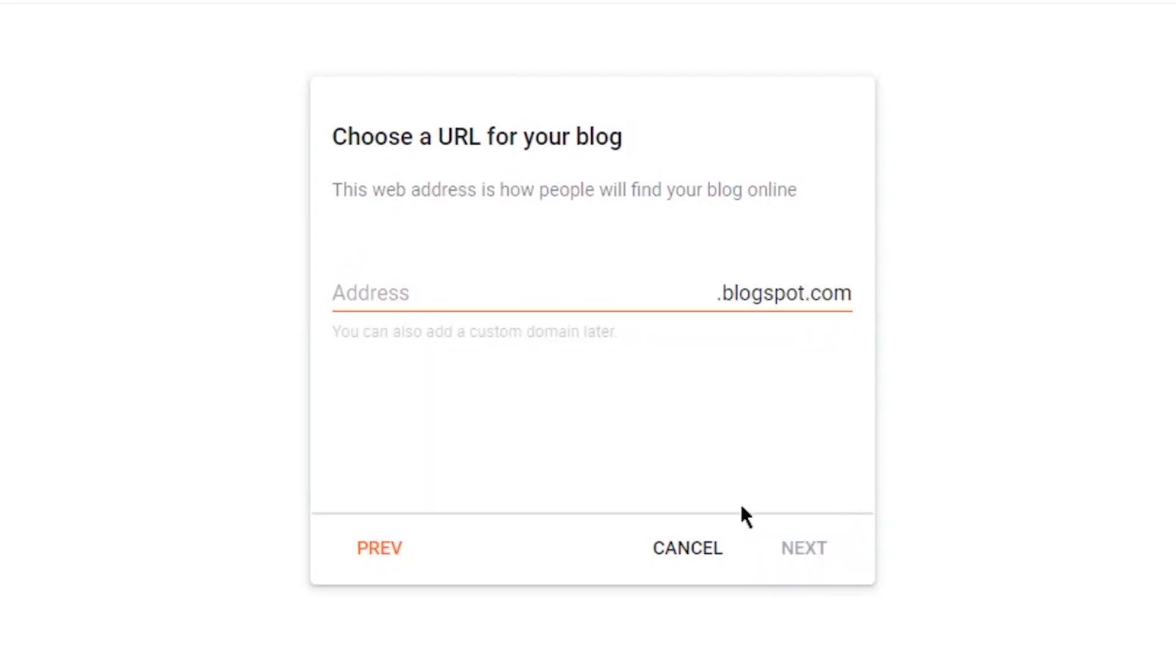
left_click_drag(331, 140, 674, 152)
left_click(571, 132)
left_click(496, 291)
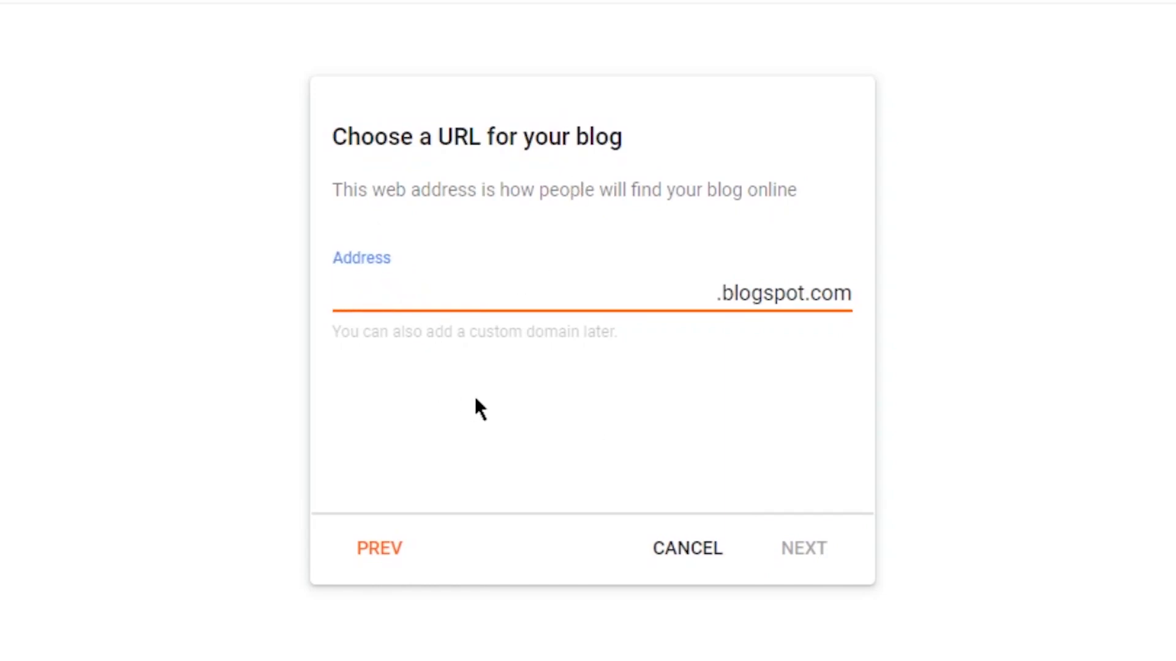
left_click(474, 397)
left_click(439, 296)
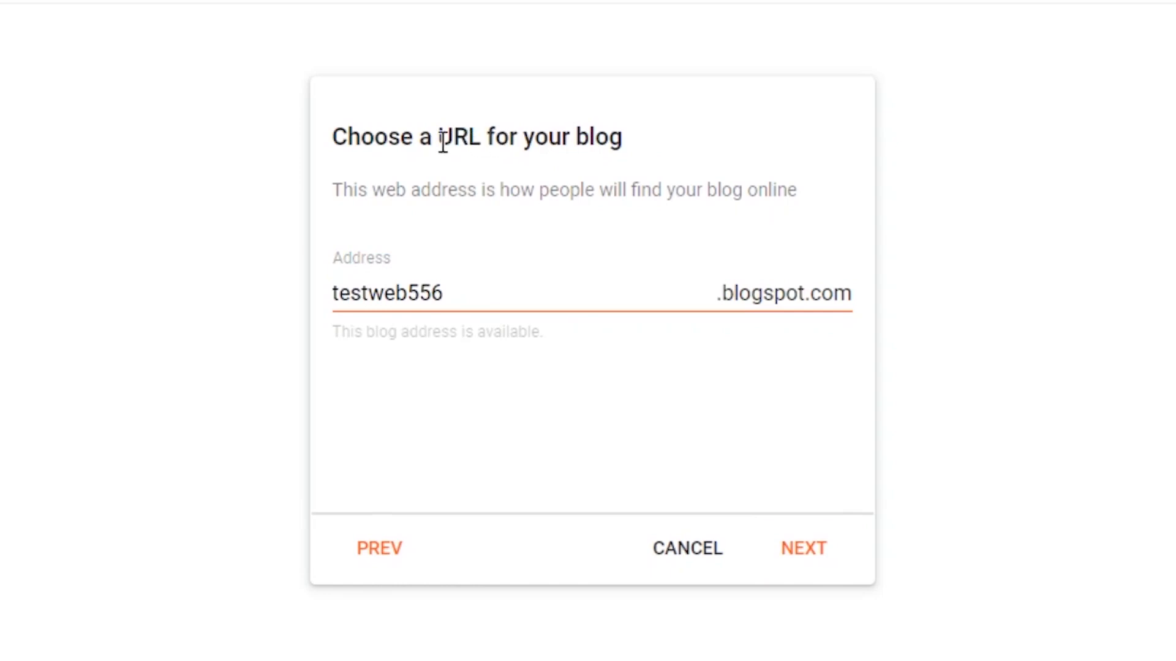
double_click(446, 142)
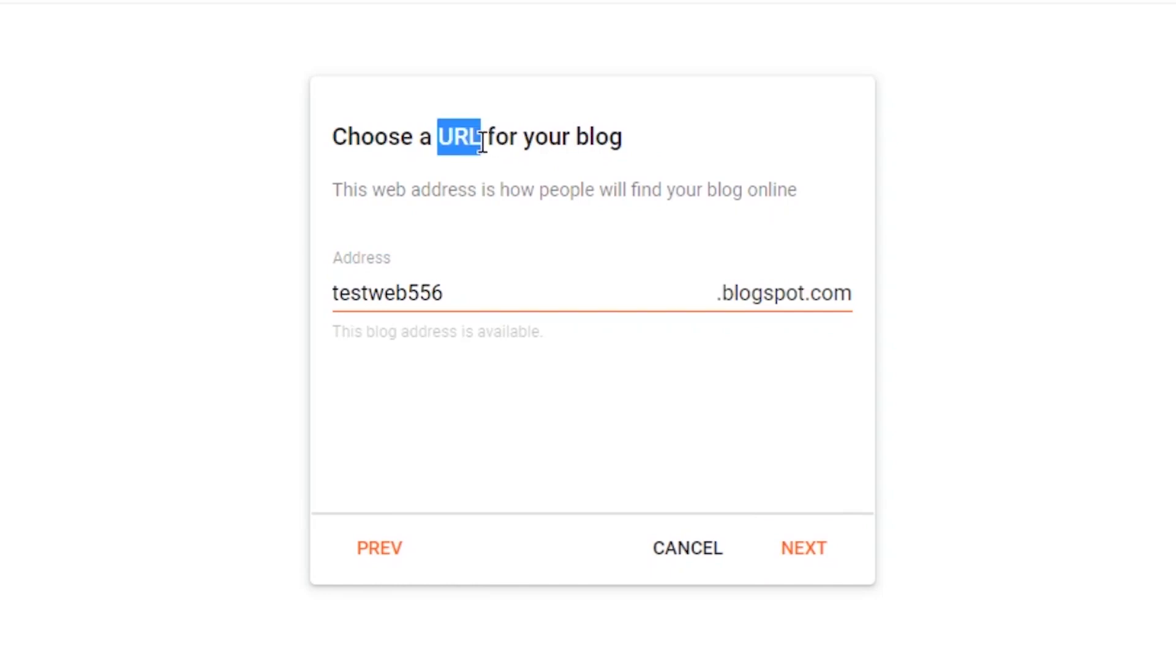
left_click(462, 150)
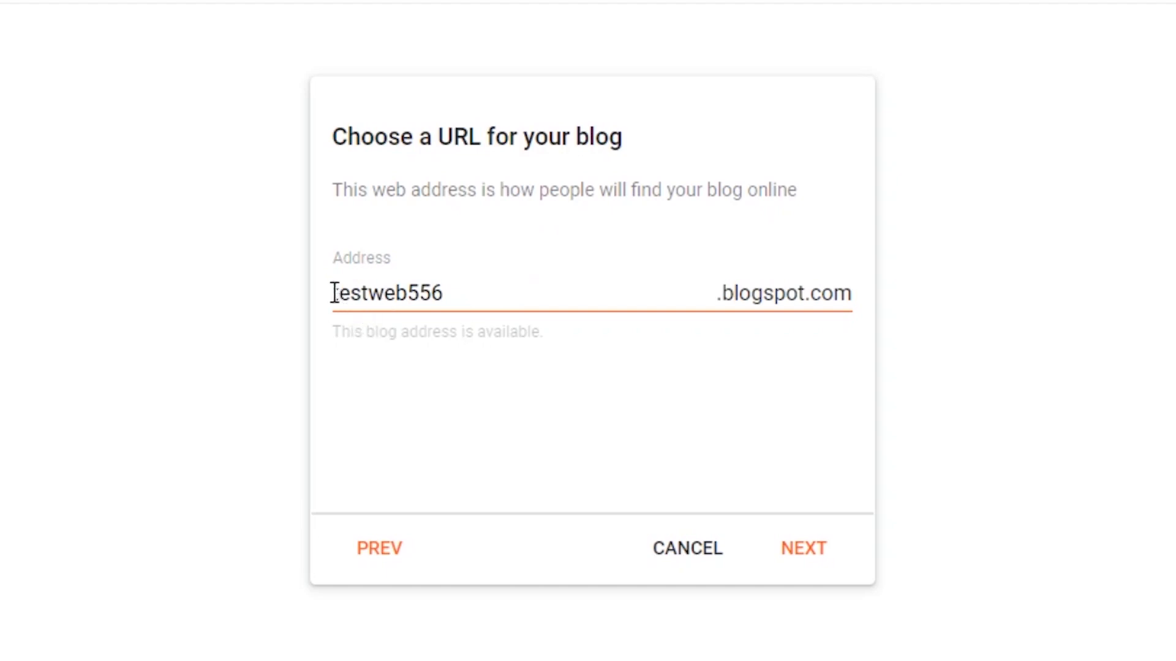
left_click_drag(333, 294, 438, 294)
left_click(453, 297)
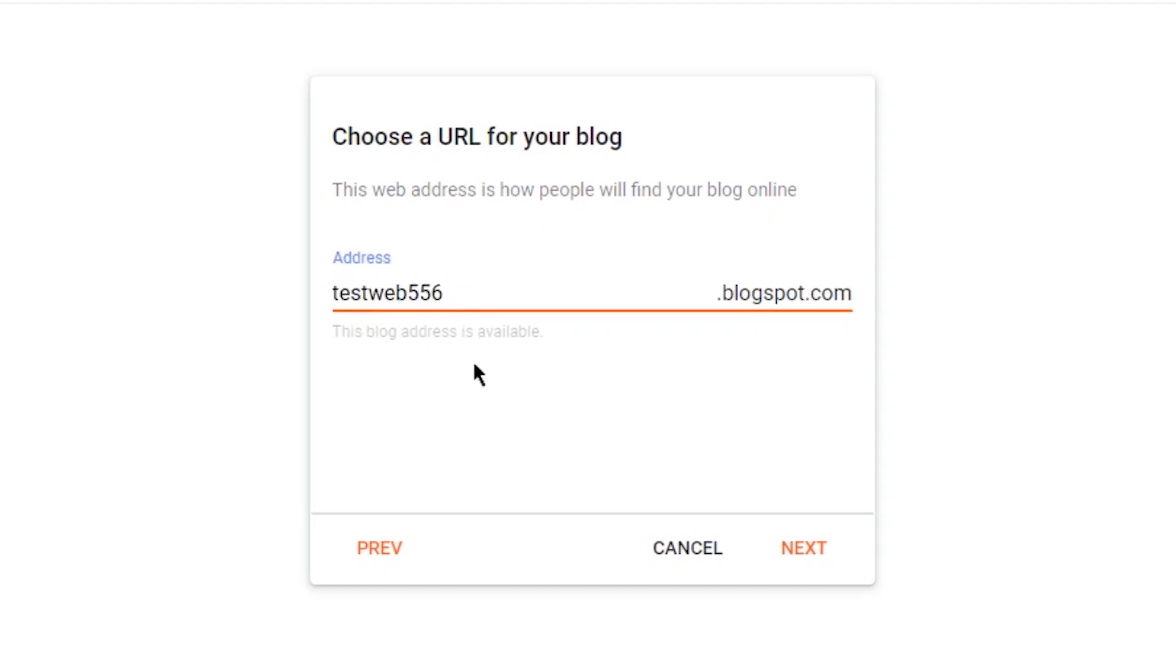
left_click(472, 361)
left_click(478, 286)
double_click(399, 291)
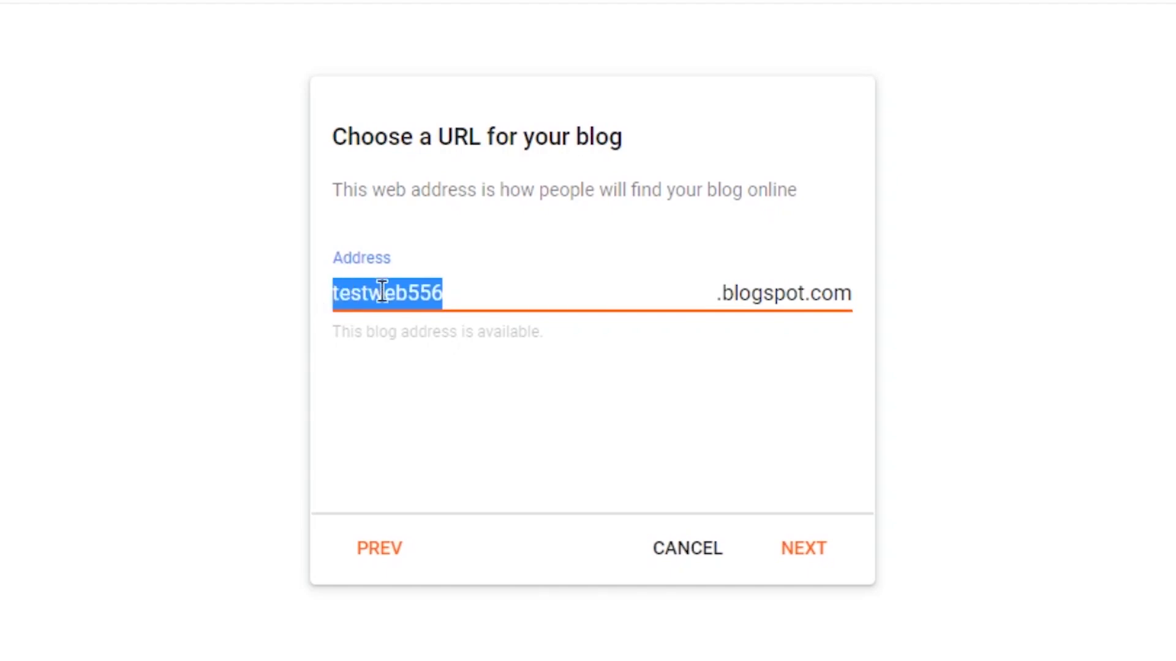
left_click(464, 288)
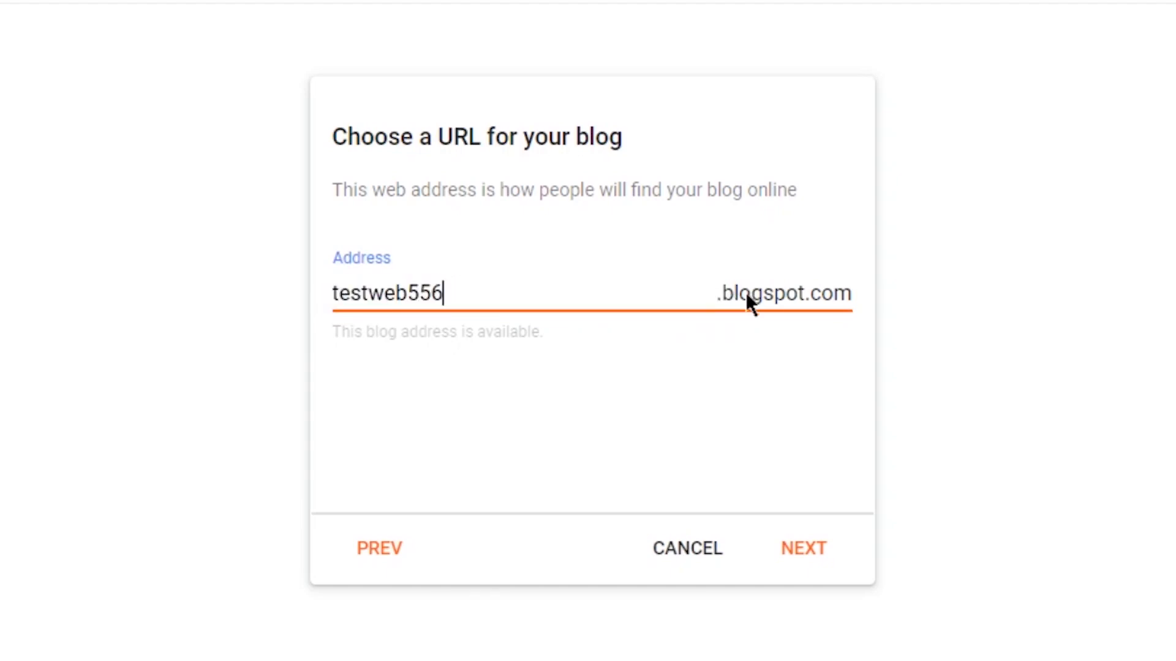
left_click(367, 348)
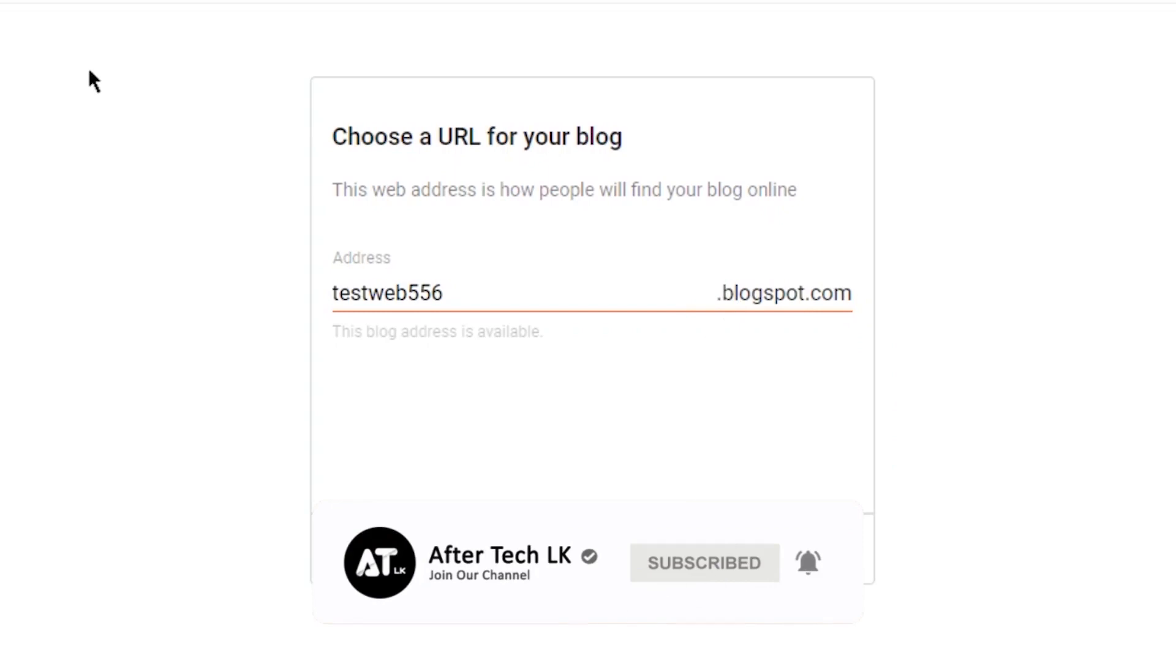
Step: Accept the blog address, set the display name to "test web" and finish creating the blog
left_click(478, 294)
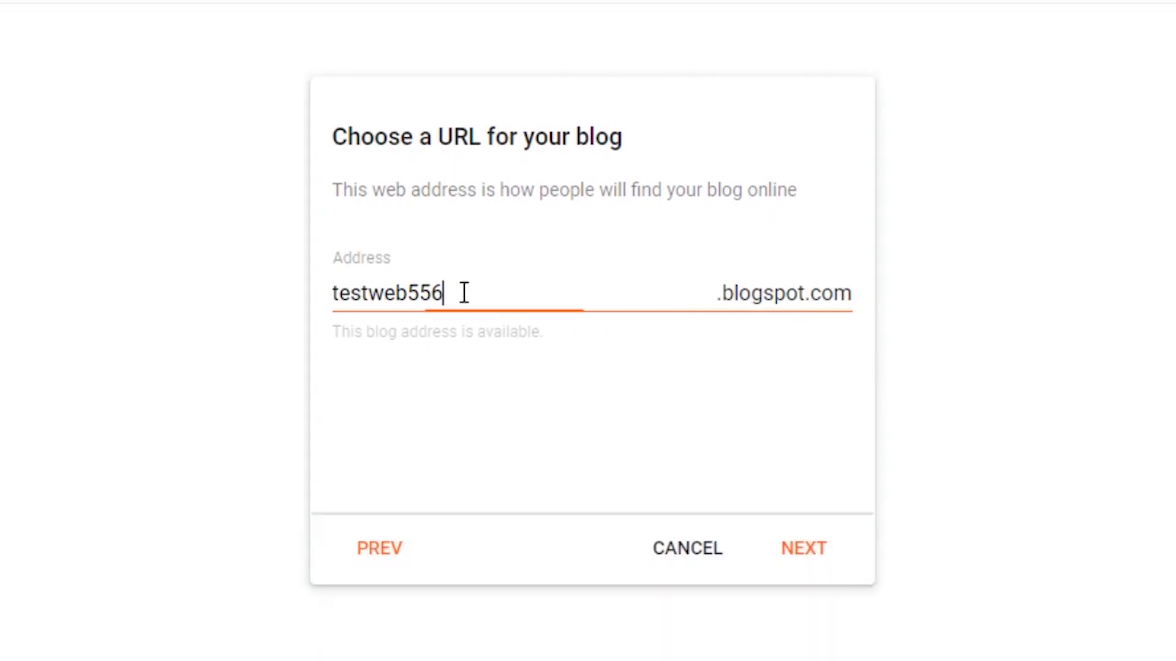
left_click(818, 563)
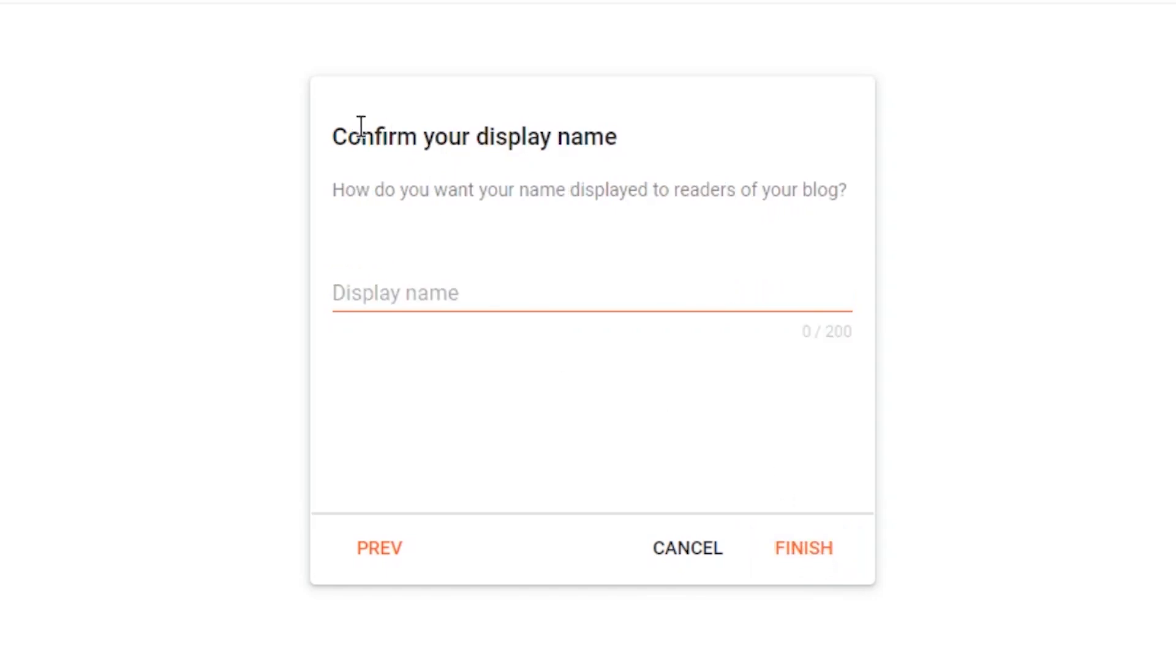
left_click_drag(335, 137, 626, 138)
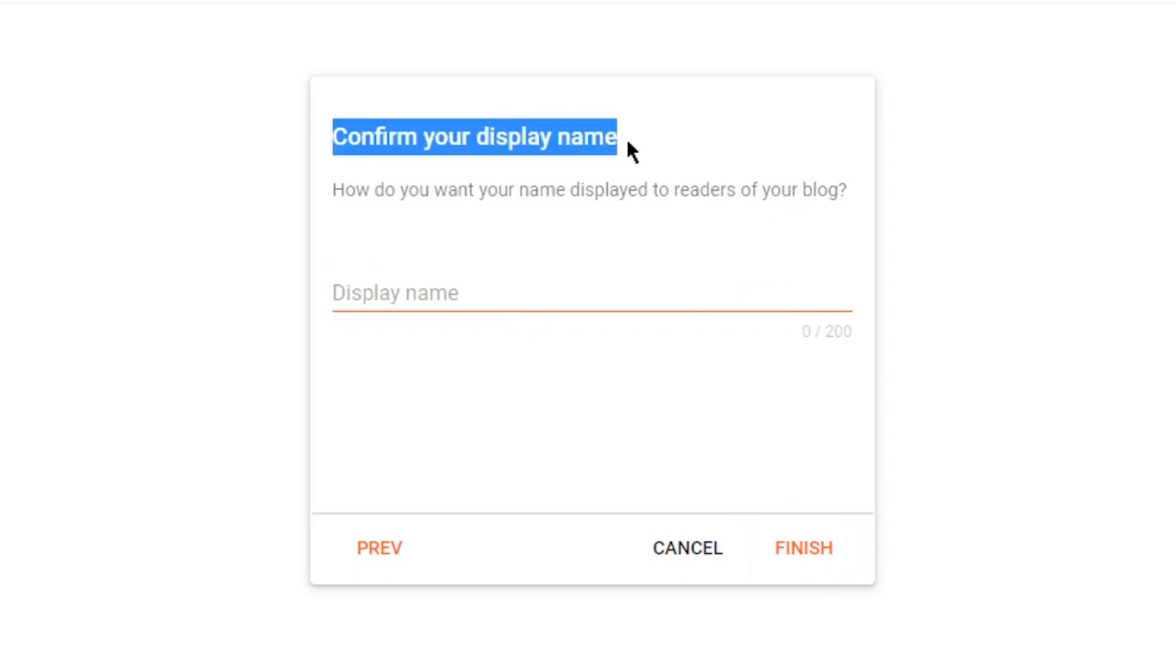
left_click(601, 137)
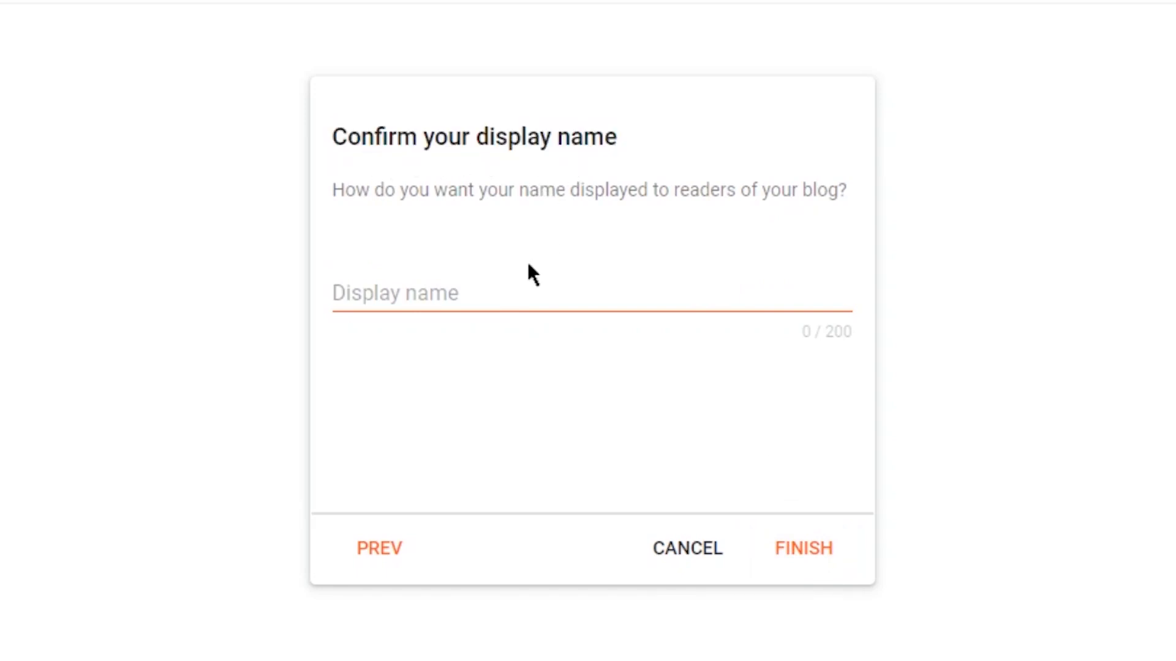
left_click(517, 278)
left_click(498, 359)
left_click(409, 294)
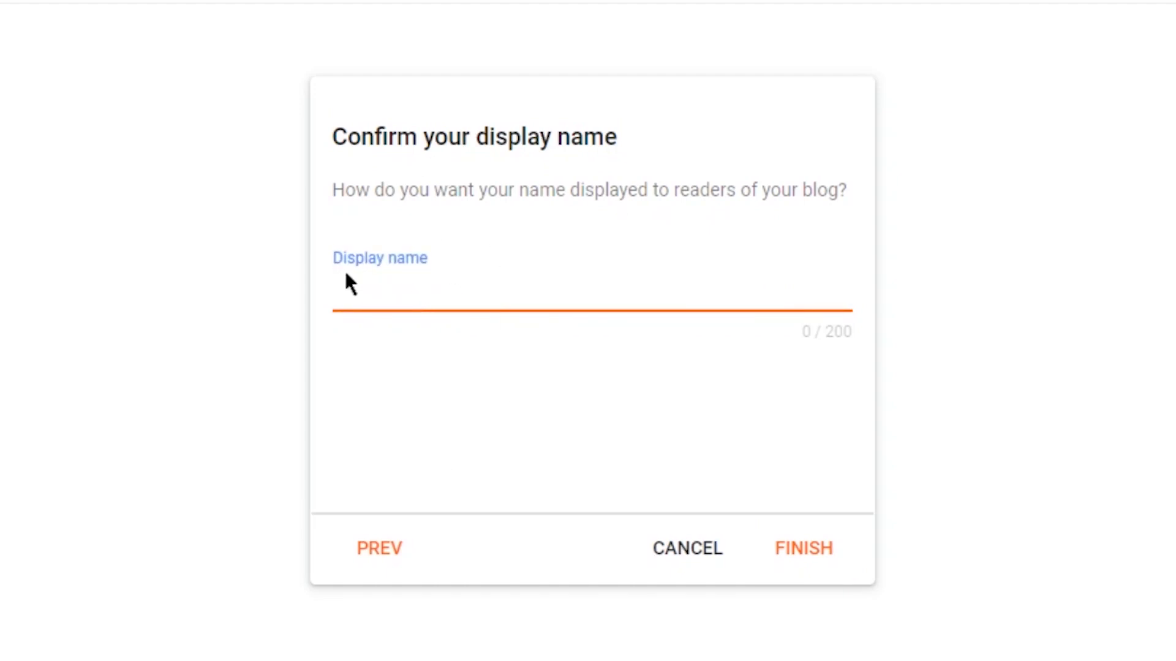
left_click(462, 386)
left_click(461, 293)
type("test web")
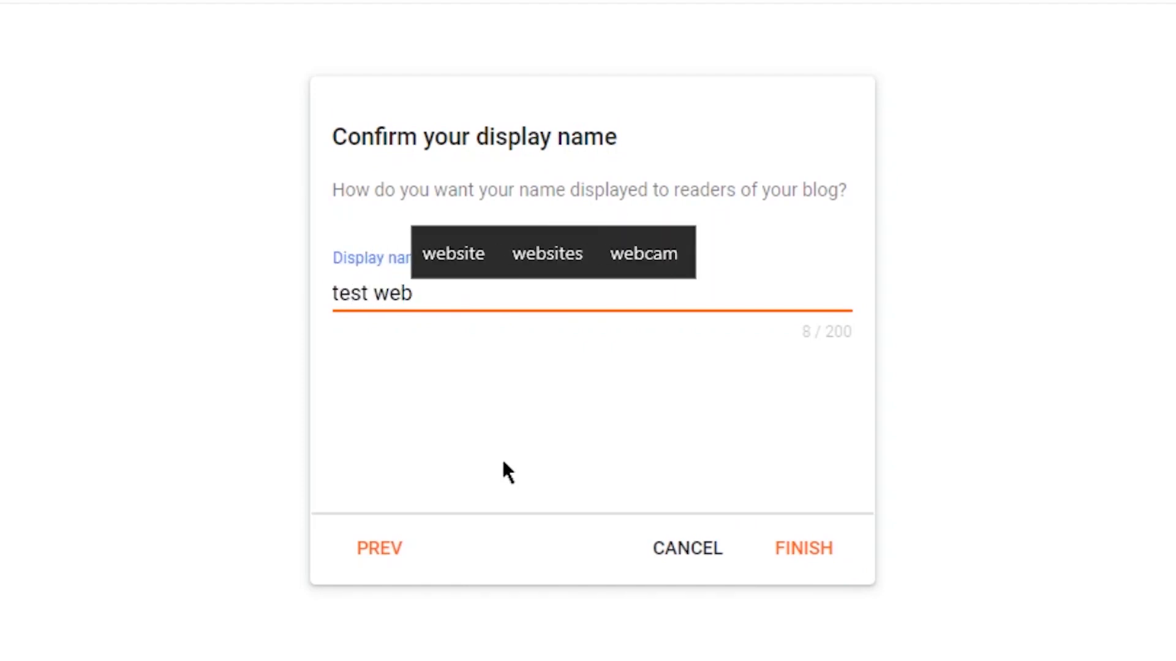
left_click(818, 545)
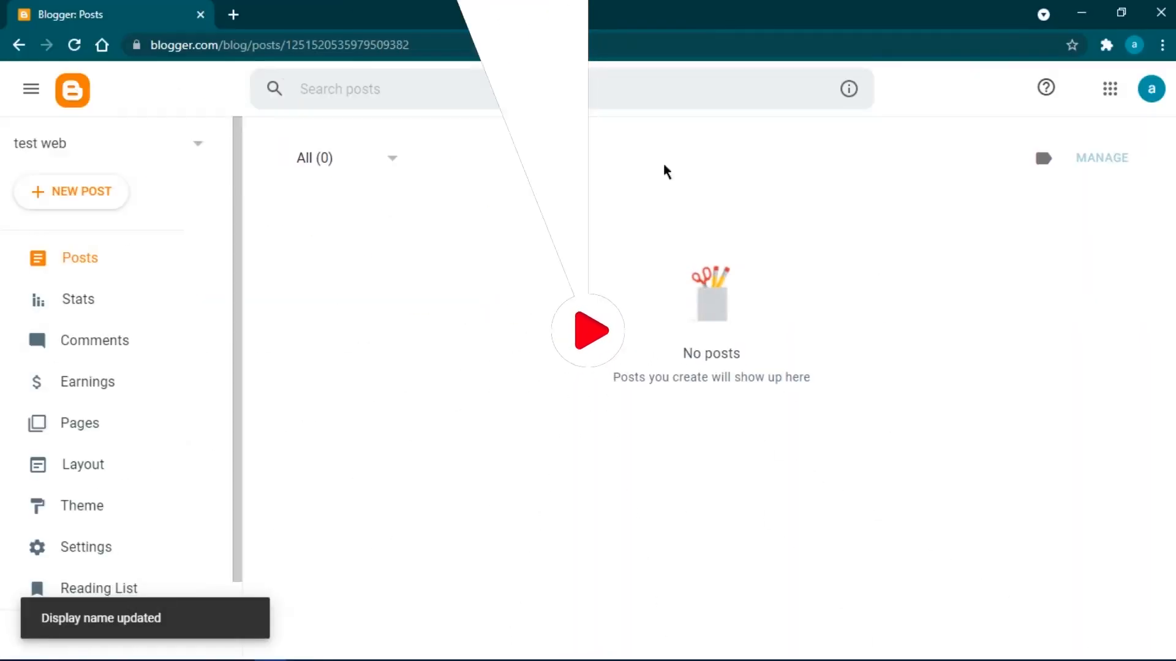
Step: Dismiss the notices shown above the new blog's posts list
scroll(874, 341, "down", 4)
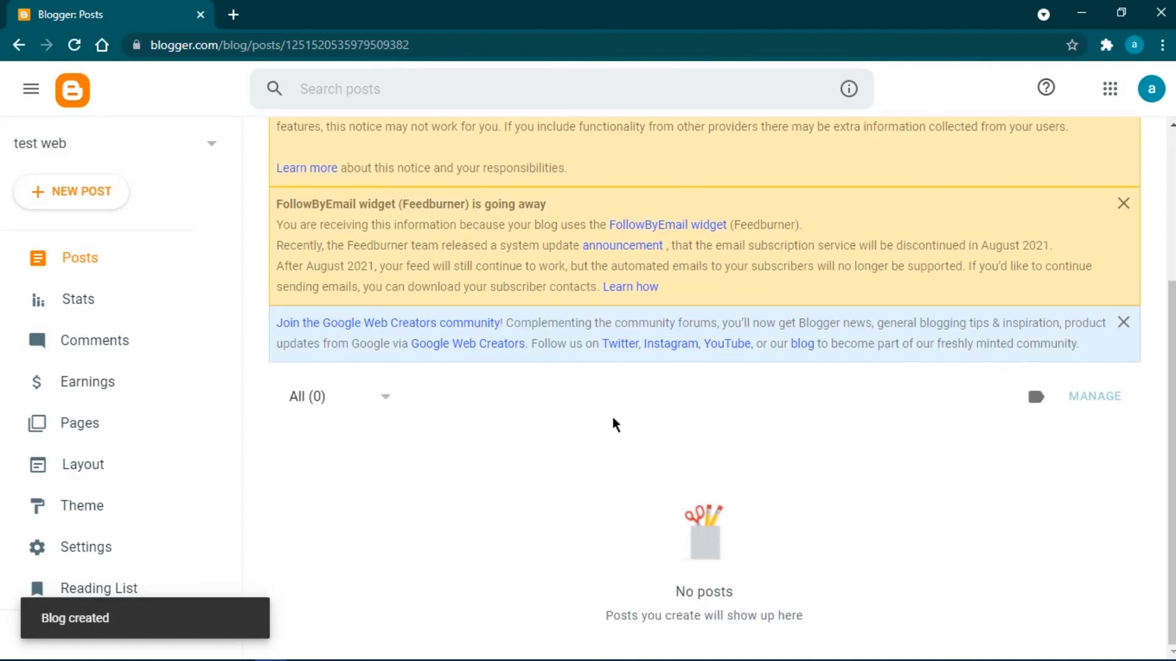
scroll(612, 423, "up", 3)
scroll(490, 431, "up", 1)
left_click(1129, 200)
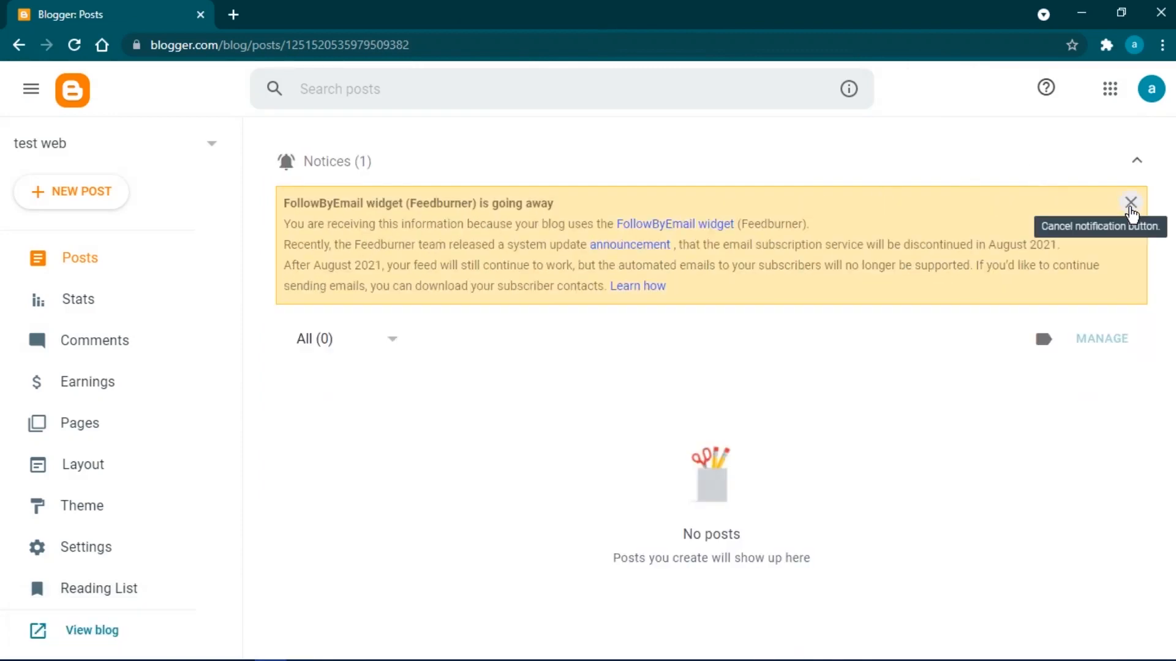
left_click(1130, 202)
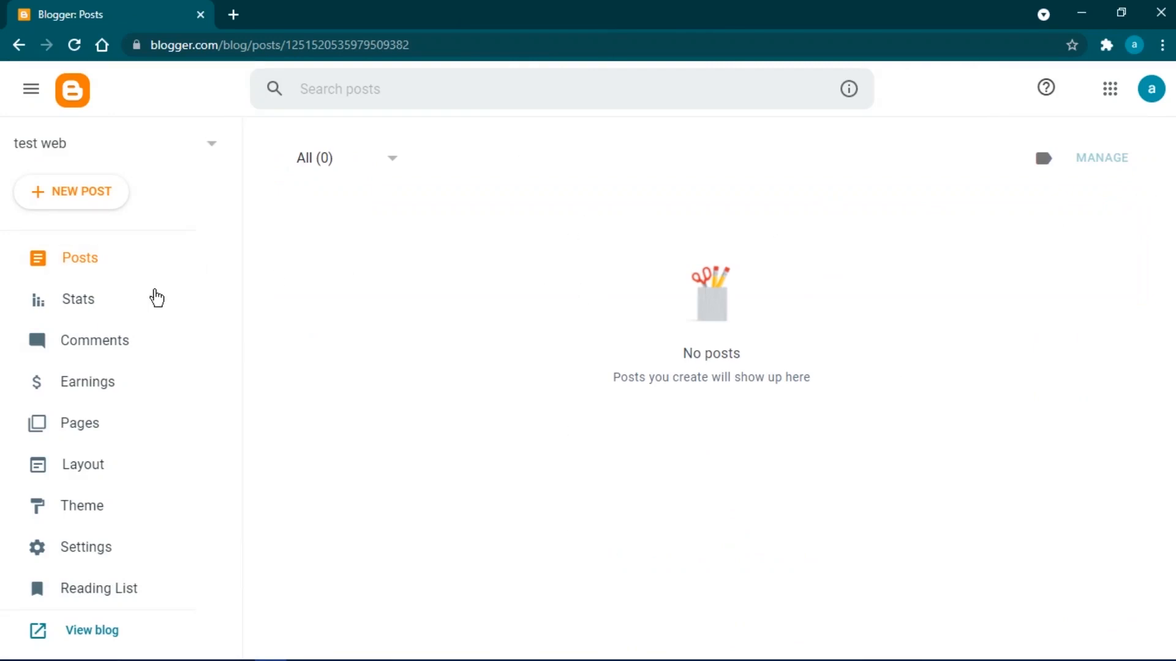
Step: Examine the blog's Stats section, including the views overview and the latest post data
scroll(139, 533, "down", 2)
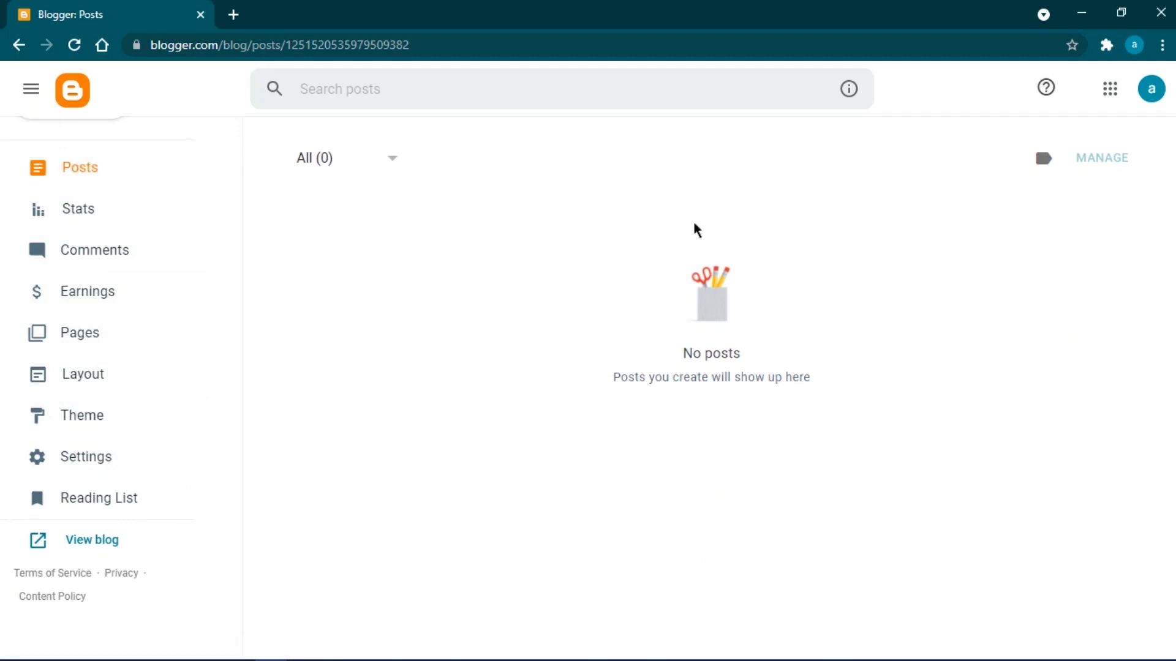
left_click(76, 210)
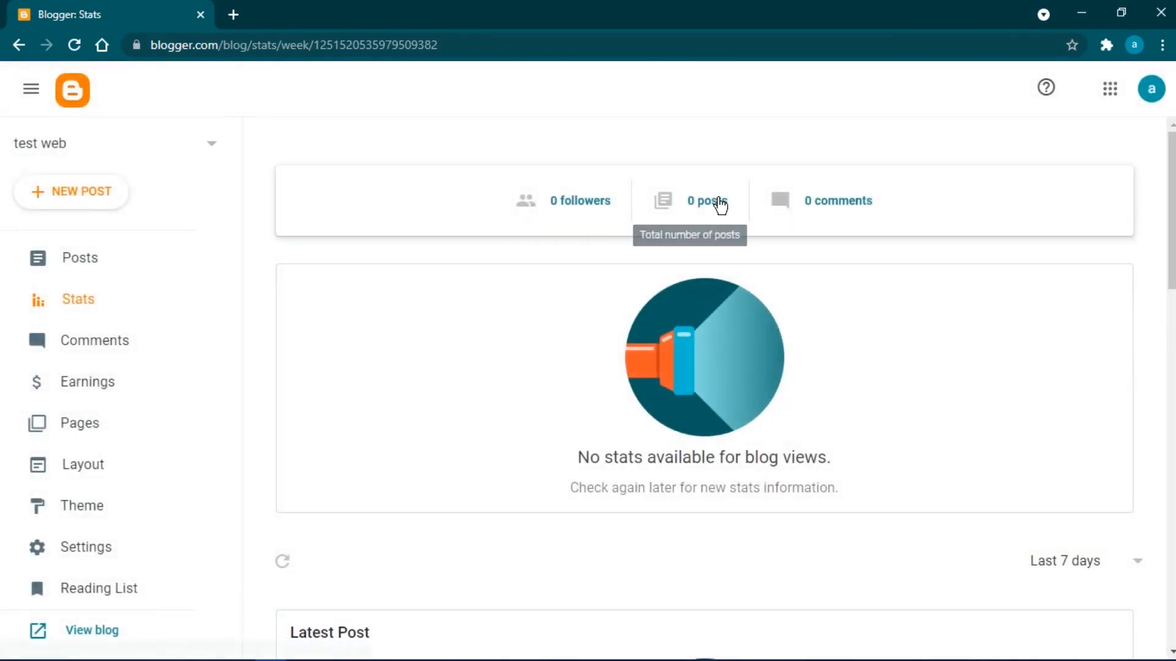
scroll(478, 490, "down", 4)
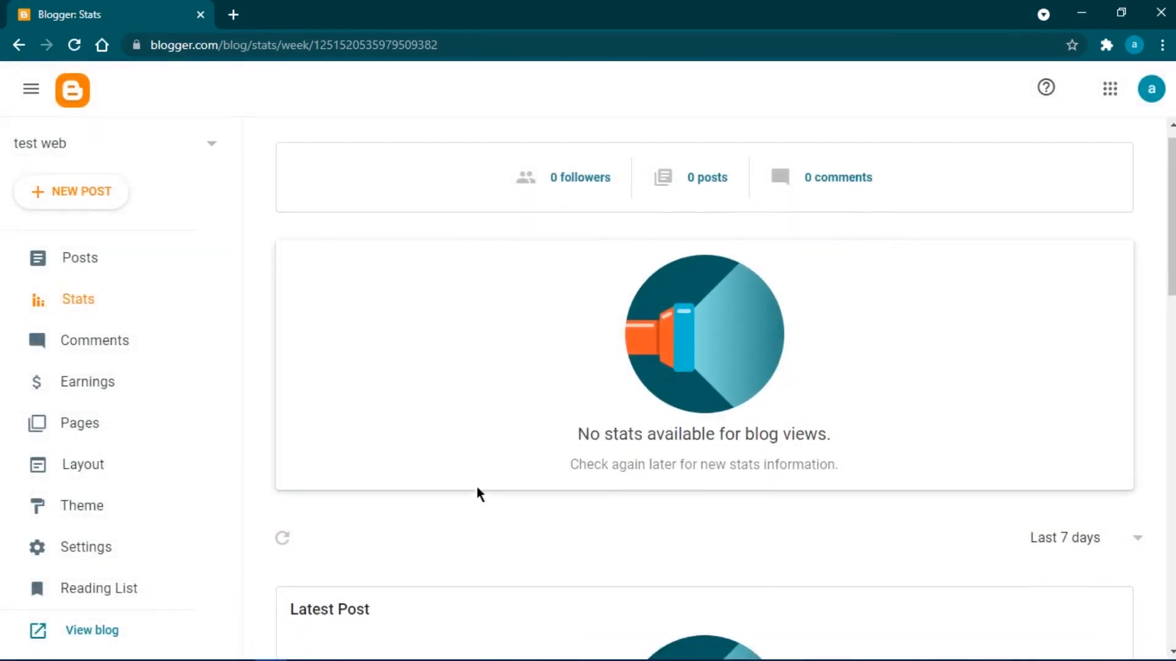
scroll(538, 535, "down", 3)
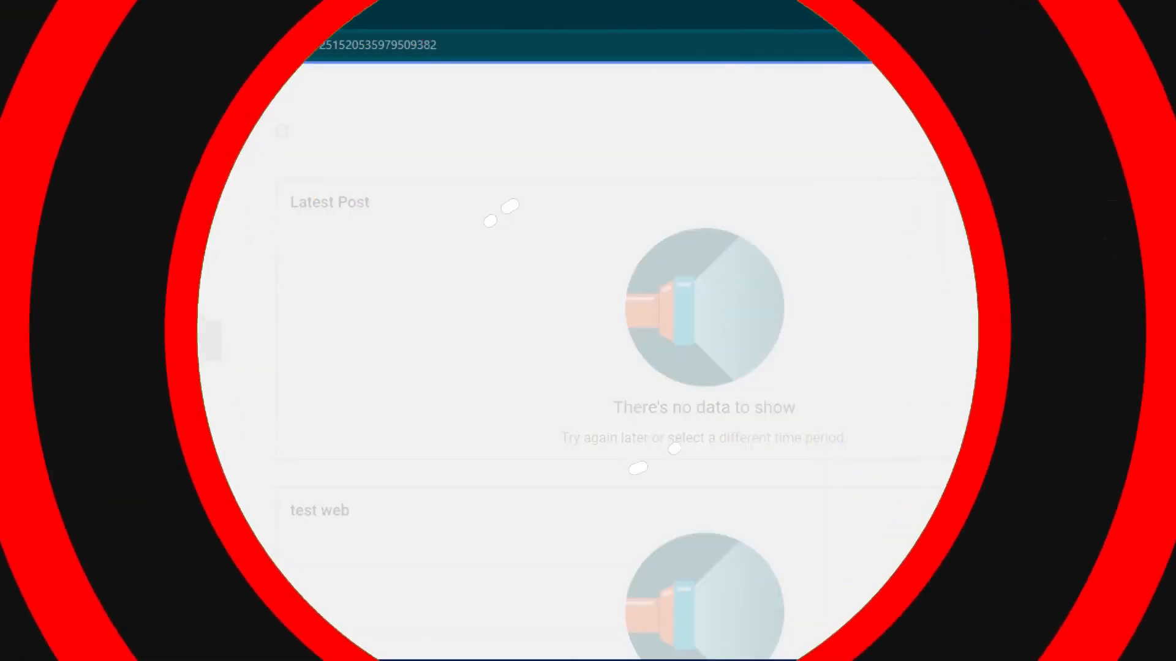
Step: View the blog's Comments section and its Earnings section with the AdSense options
left_click(109, 339)
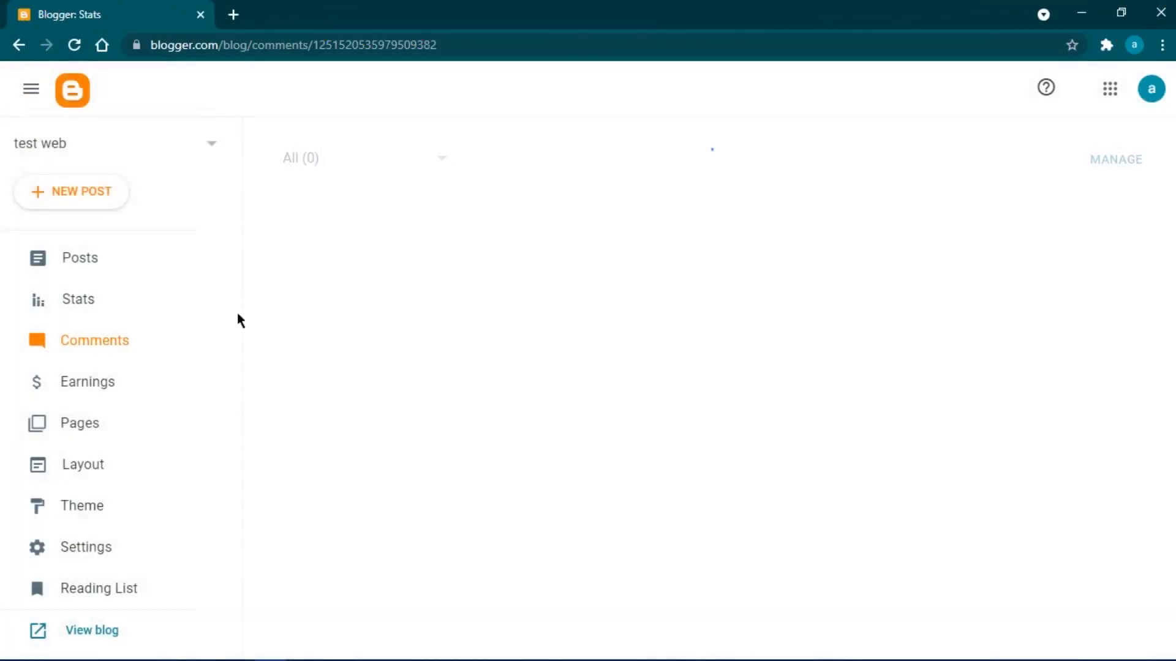
left_click(116, 382)
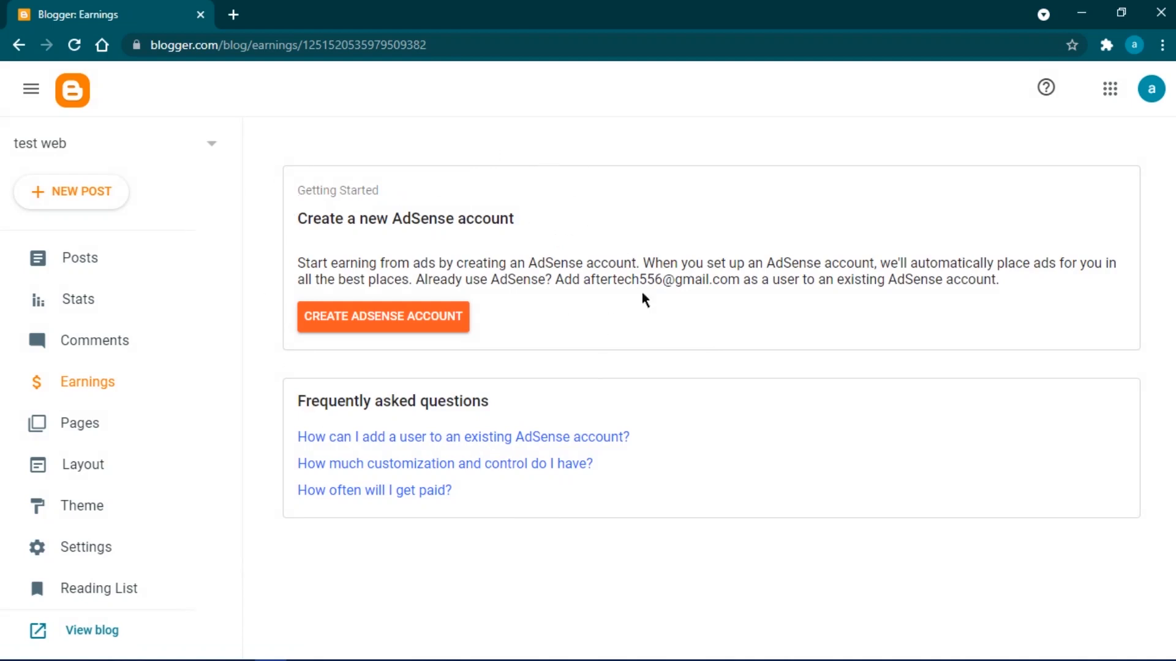
Step: View the blog's Pages section and open its Layout section
scroll(92, 422, "down", 2)
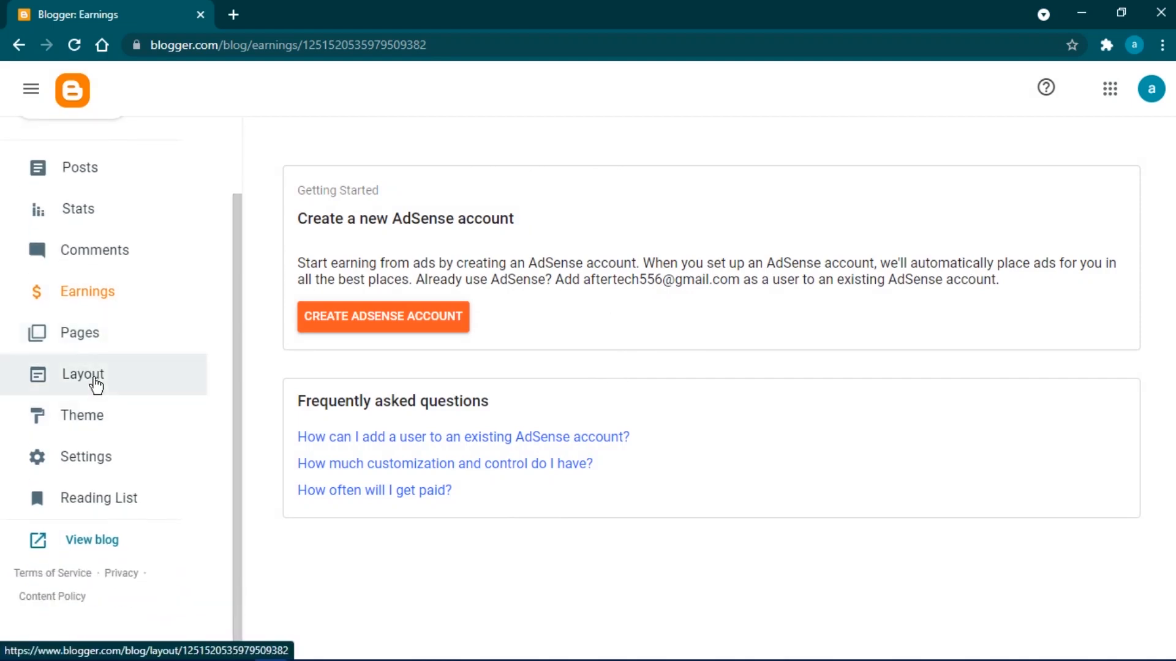
left_click(86, 345)
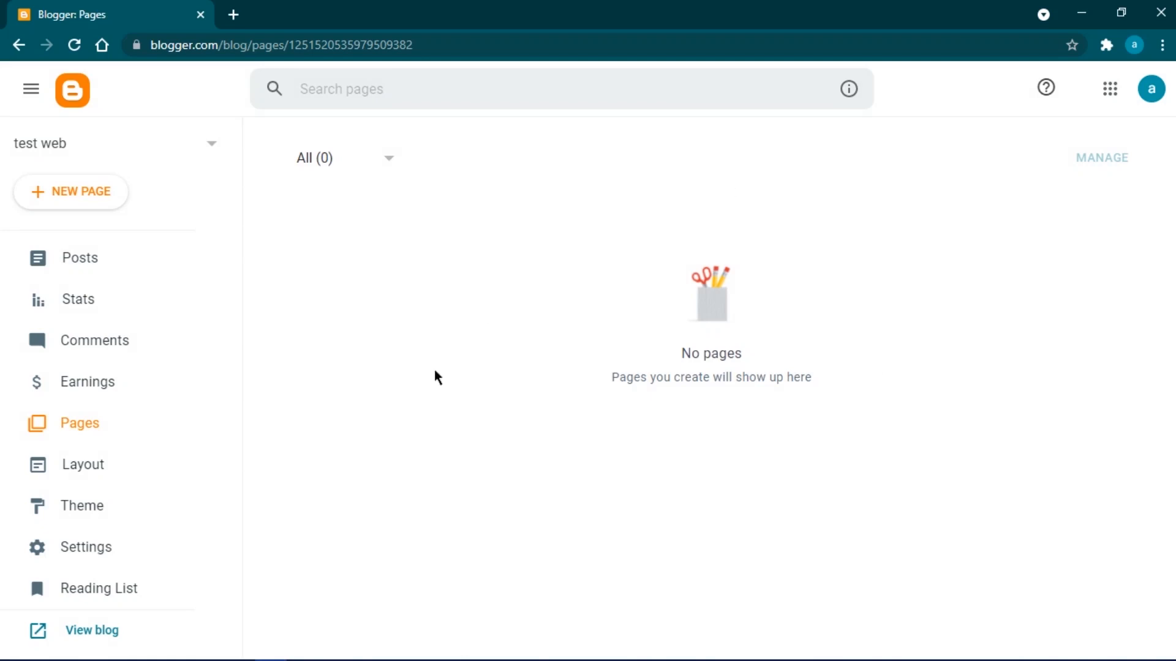
left_click(72, 467)
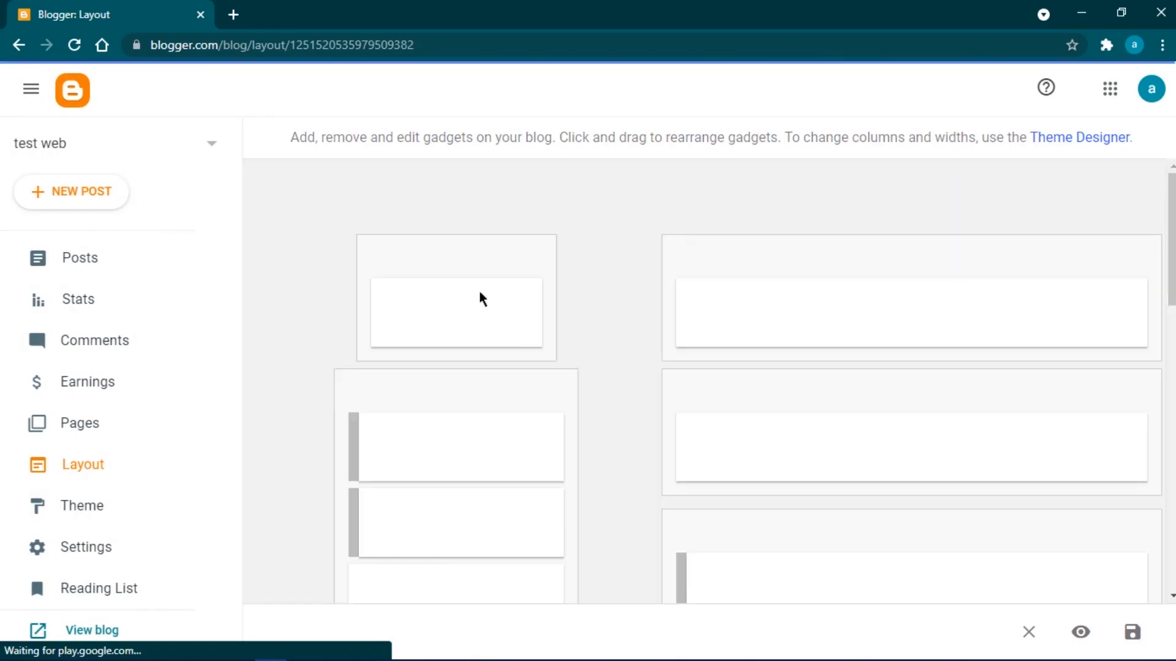
Step: Examine the gadgets in the blog's layout, from the sidebar and header to the ads and page body
scroll(637, 429, "down", 5)
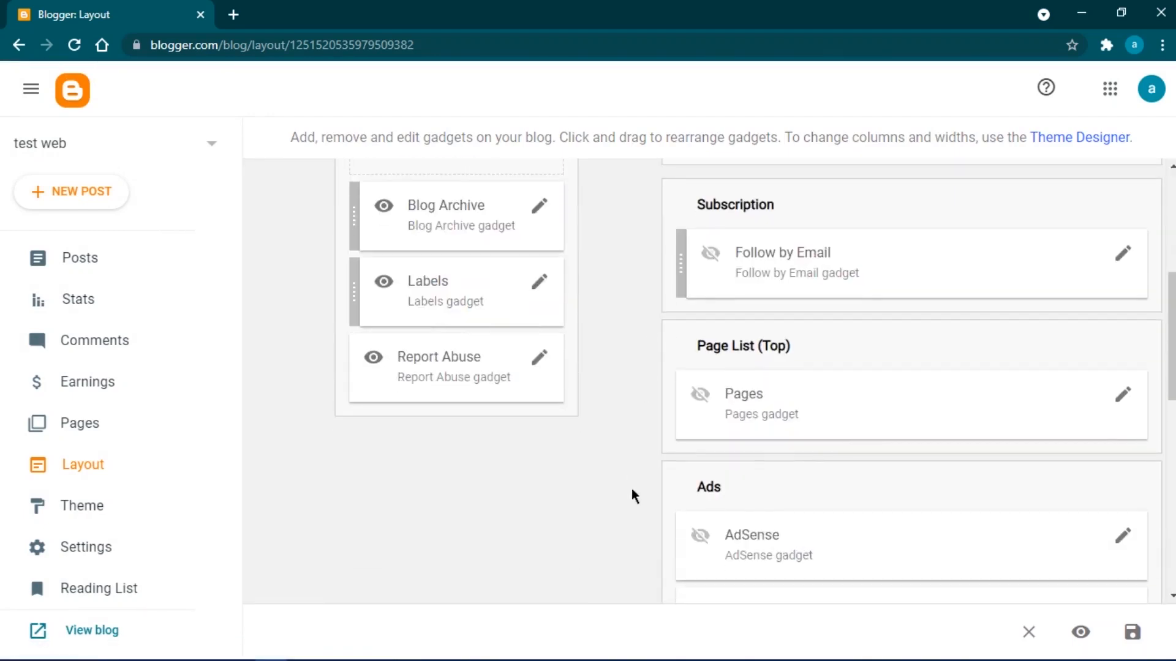
scroll(632, 490, "down", 5)
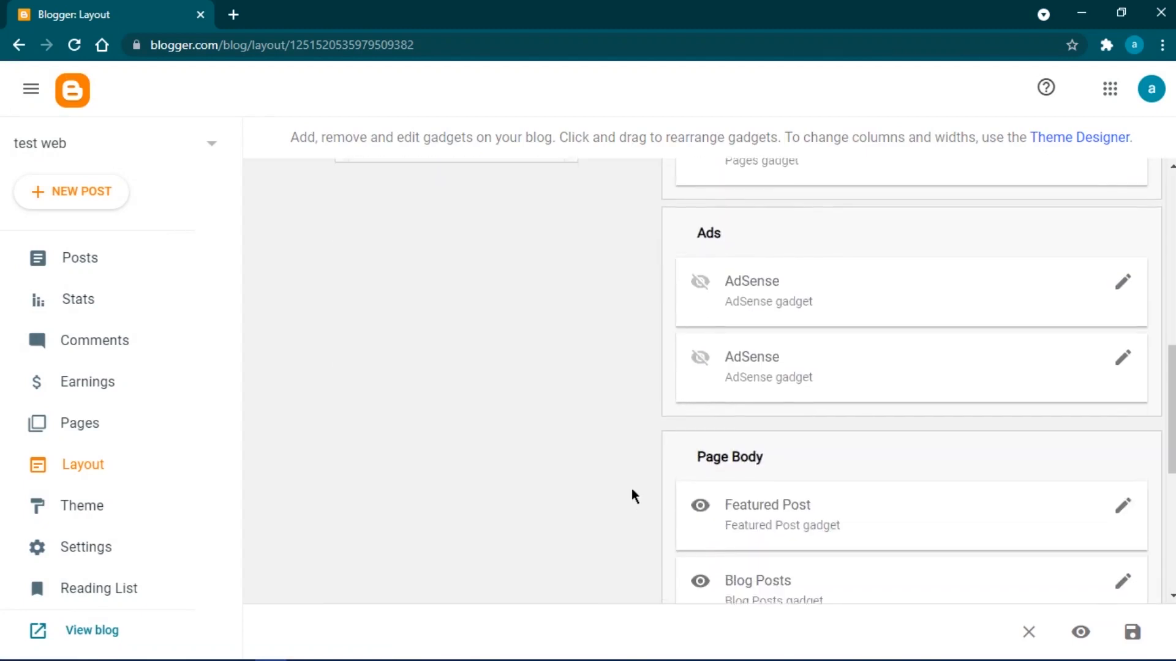
scroll(632, 501, "up", 5)
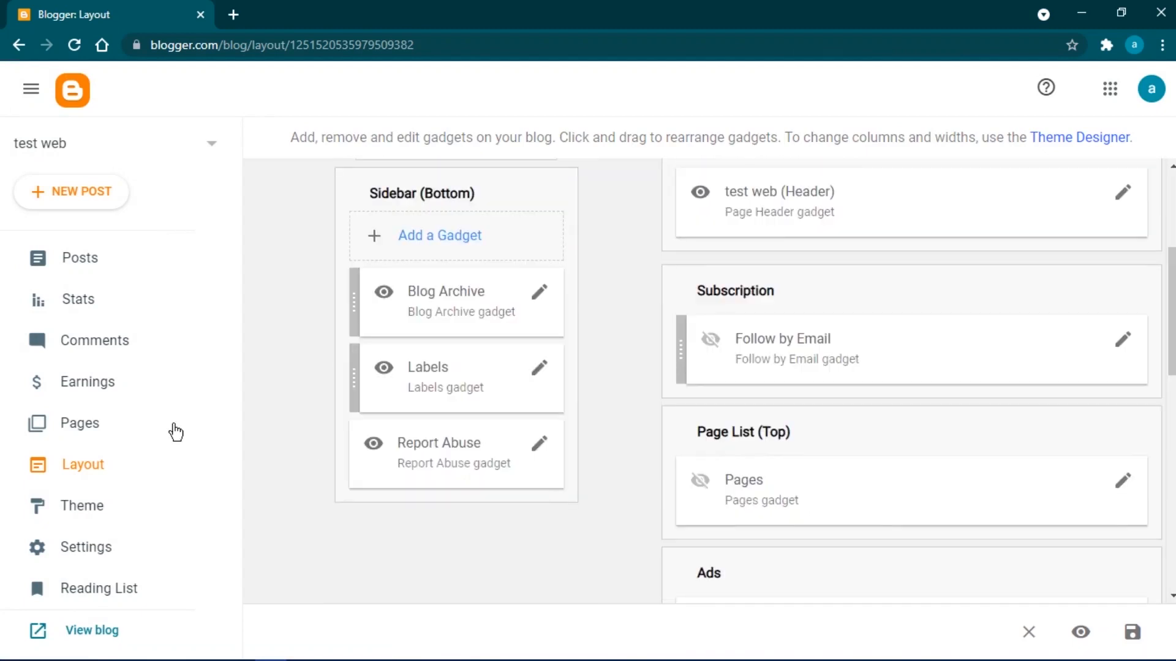
Step: Open the blog's Theme section and browse the gallery of available themes, from Contempo through Travel
left_click(80, 510)
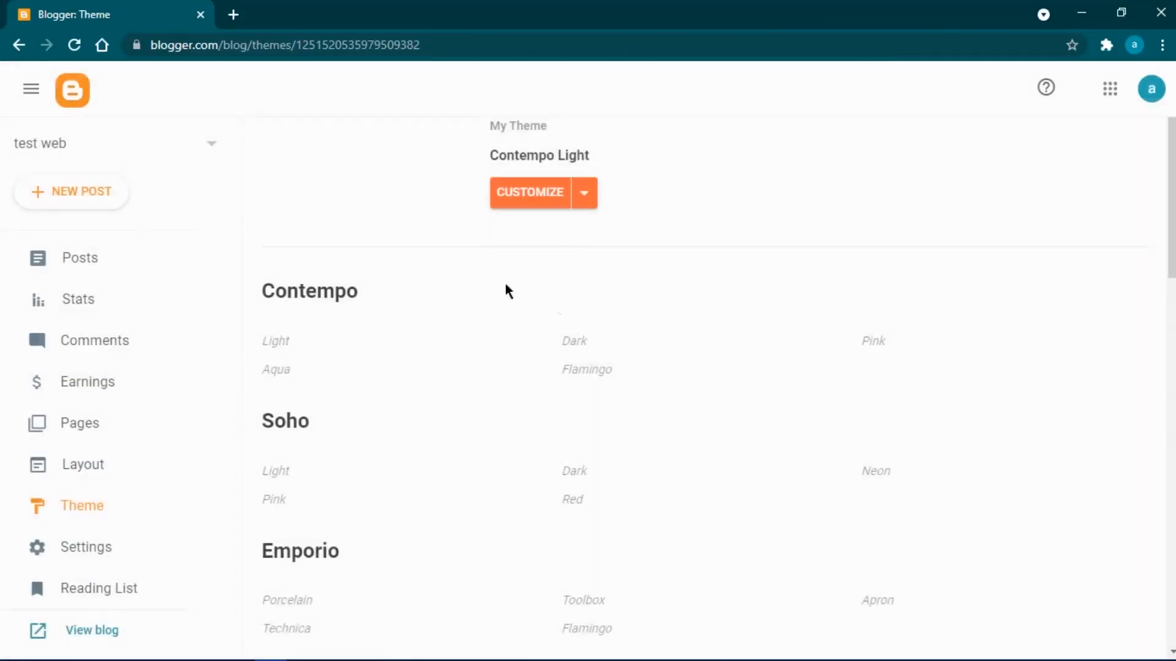
scroll(527, 368, "down", 5)
scroll(527, 373, "down", 10)
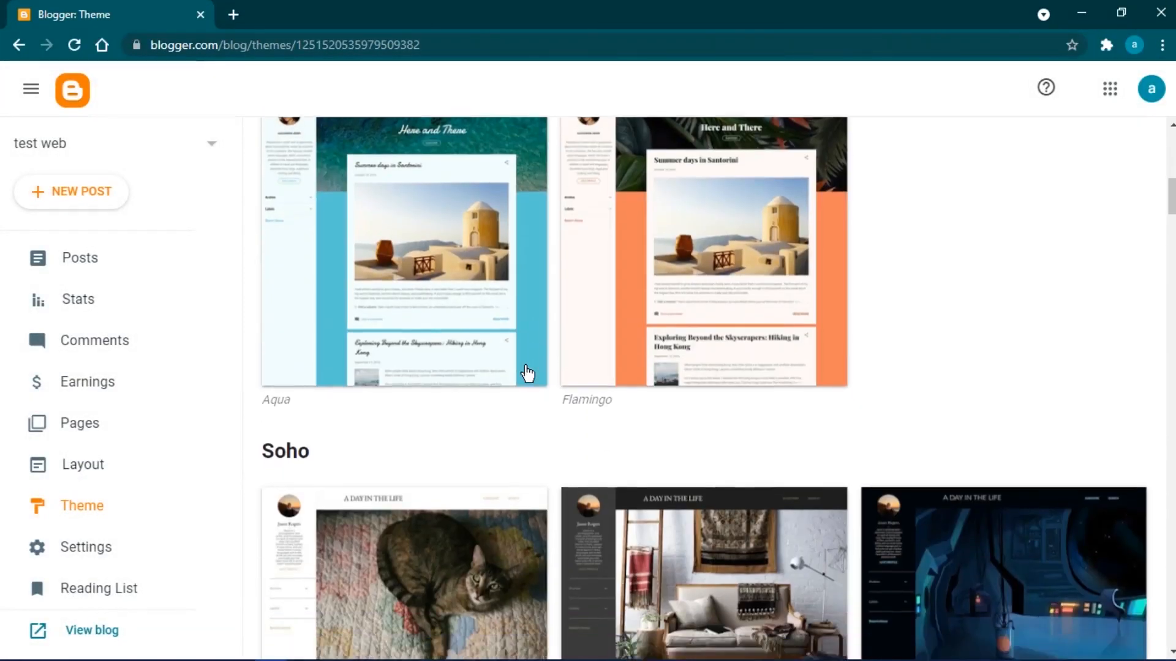
scroll(531, 456, "down", 12)
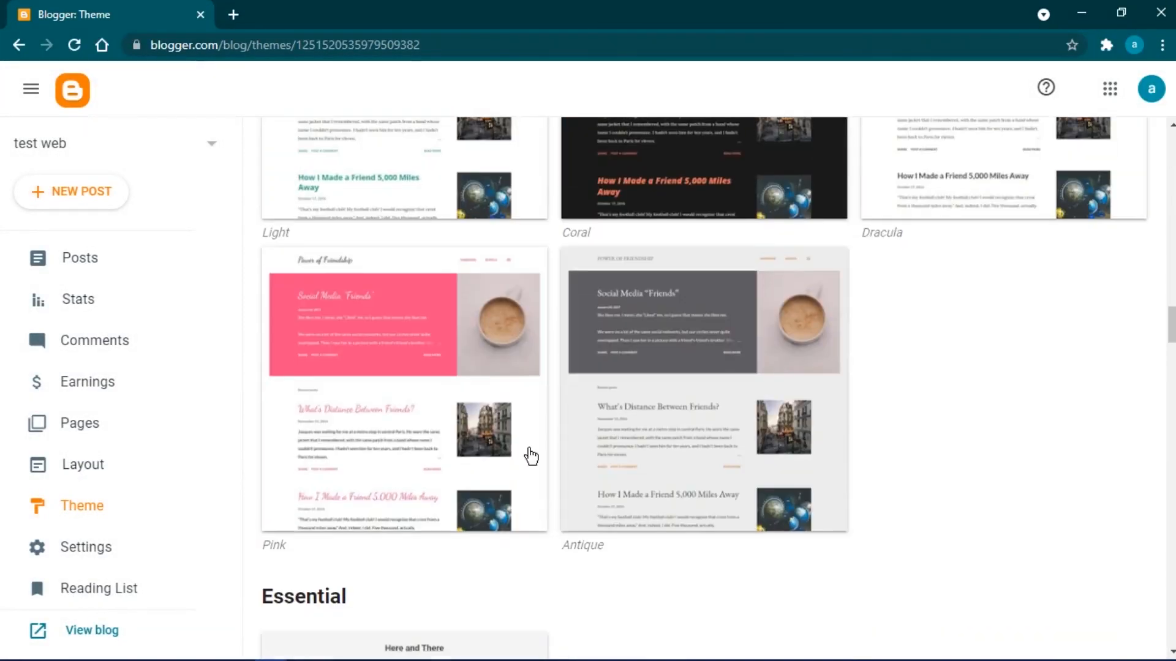
scroll(531, 457, "down", 3)
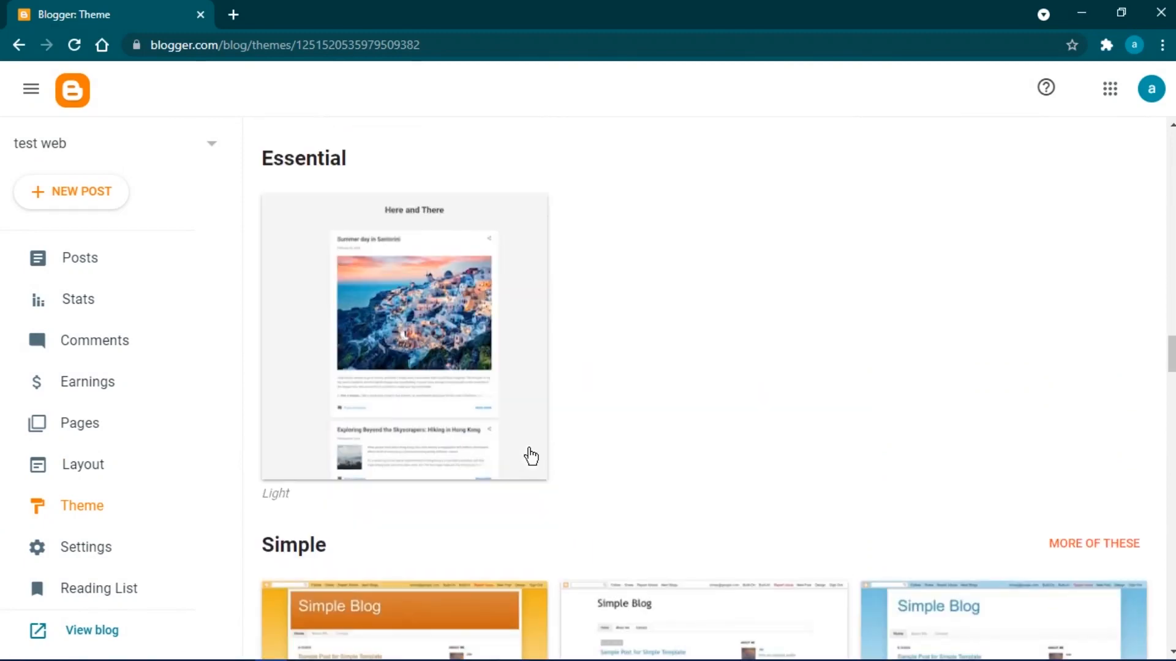
scroll(593, 428, "down", 15)
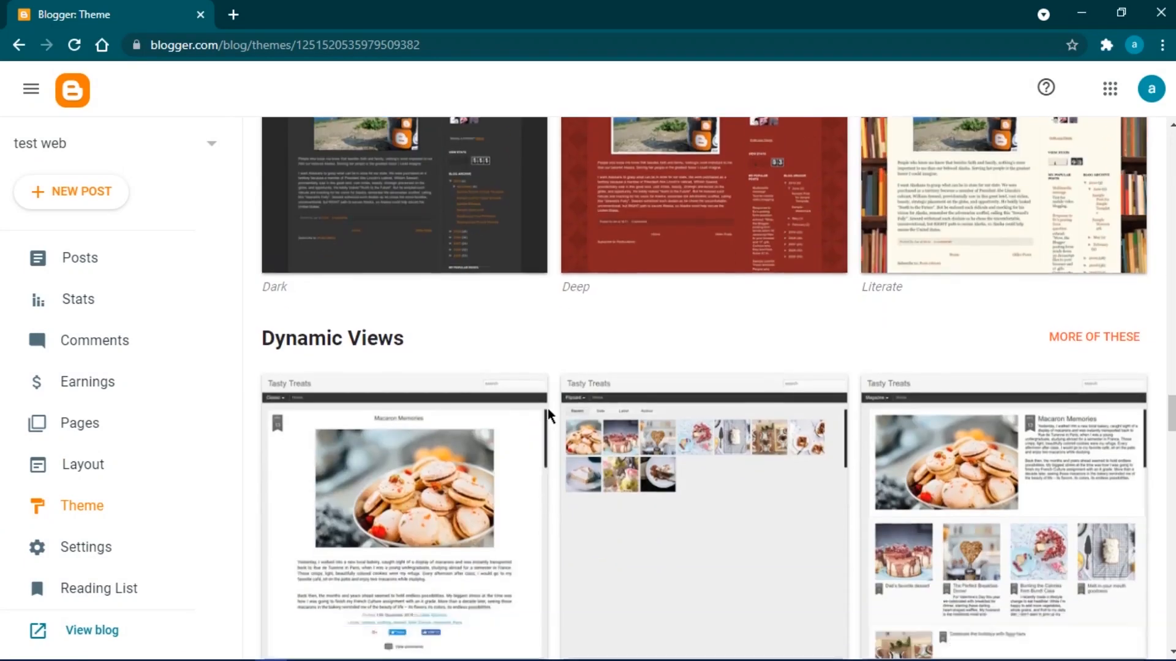
scroll(548, 409, "down", 5)
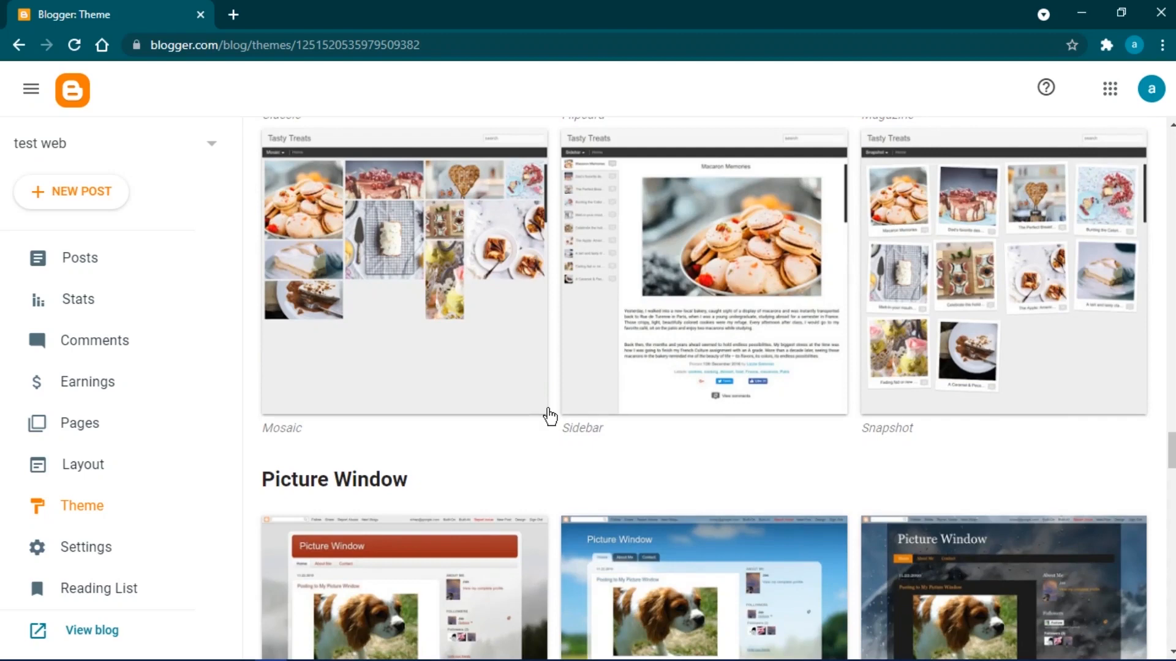
scroll(550, 417, "down", 10)
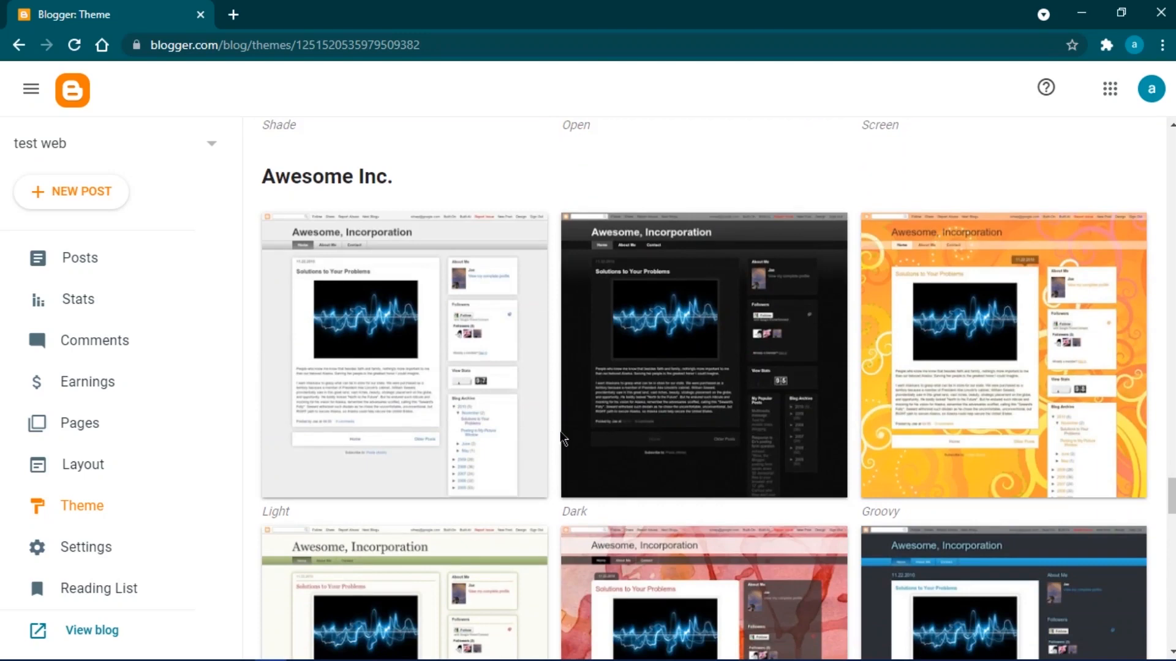
scroll(552, 425, "down", 18)
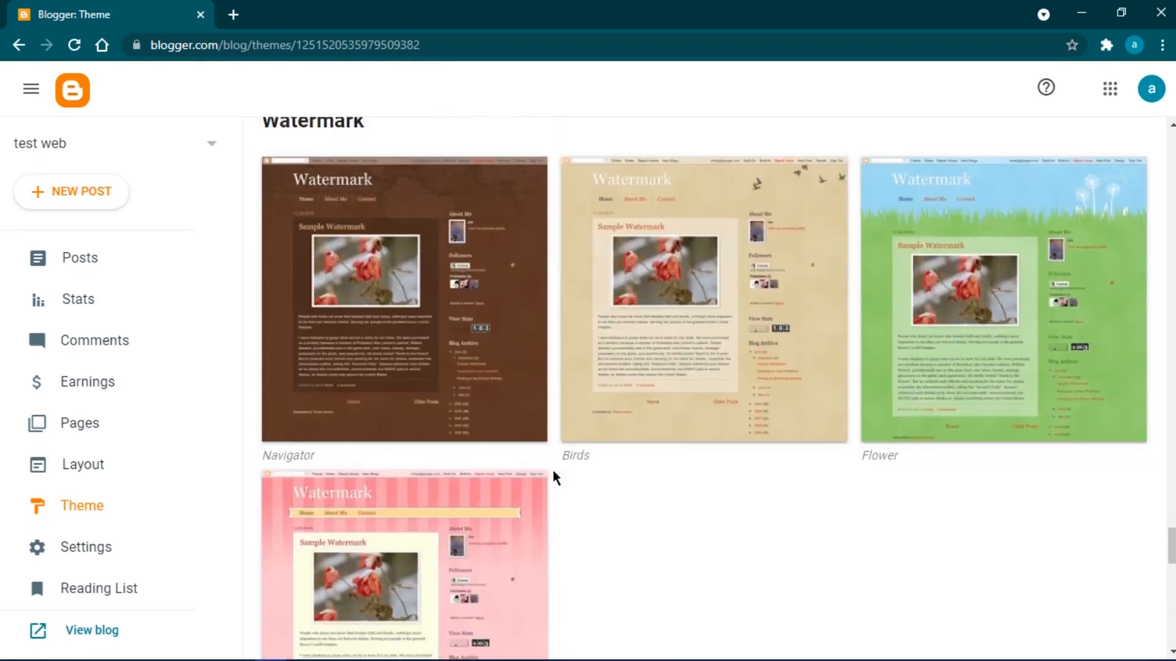
scroll(559, 542, "down", 16)
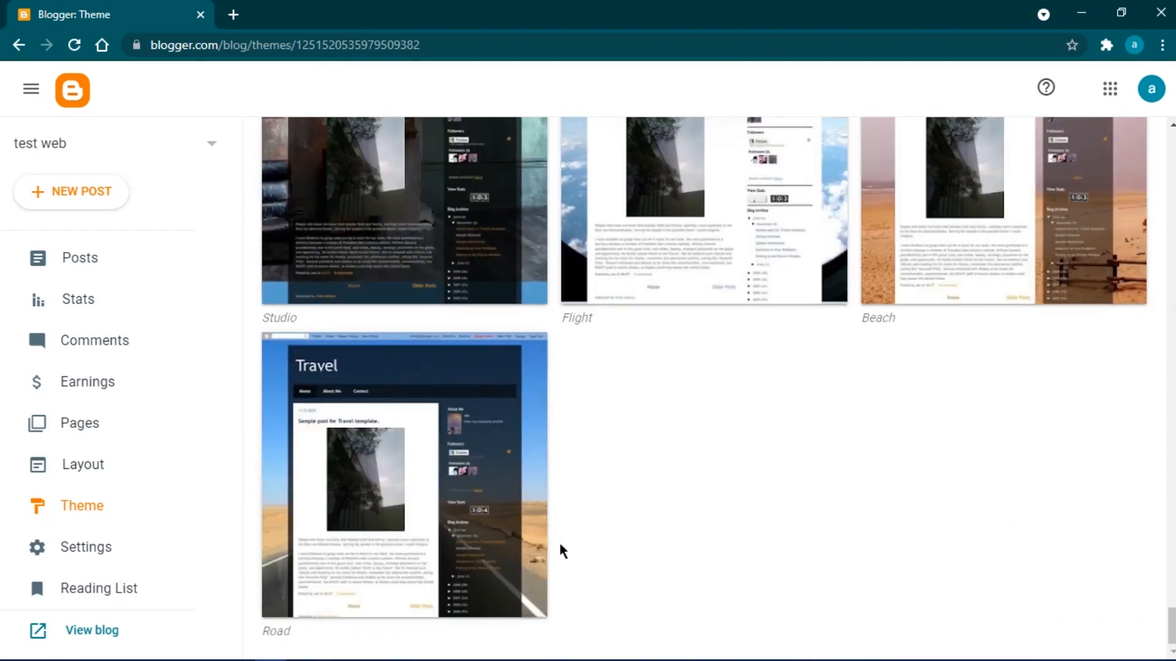
scroll(562, 546, "up", 17)
scroll(562, 558, "up", 18)
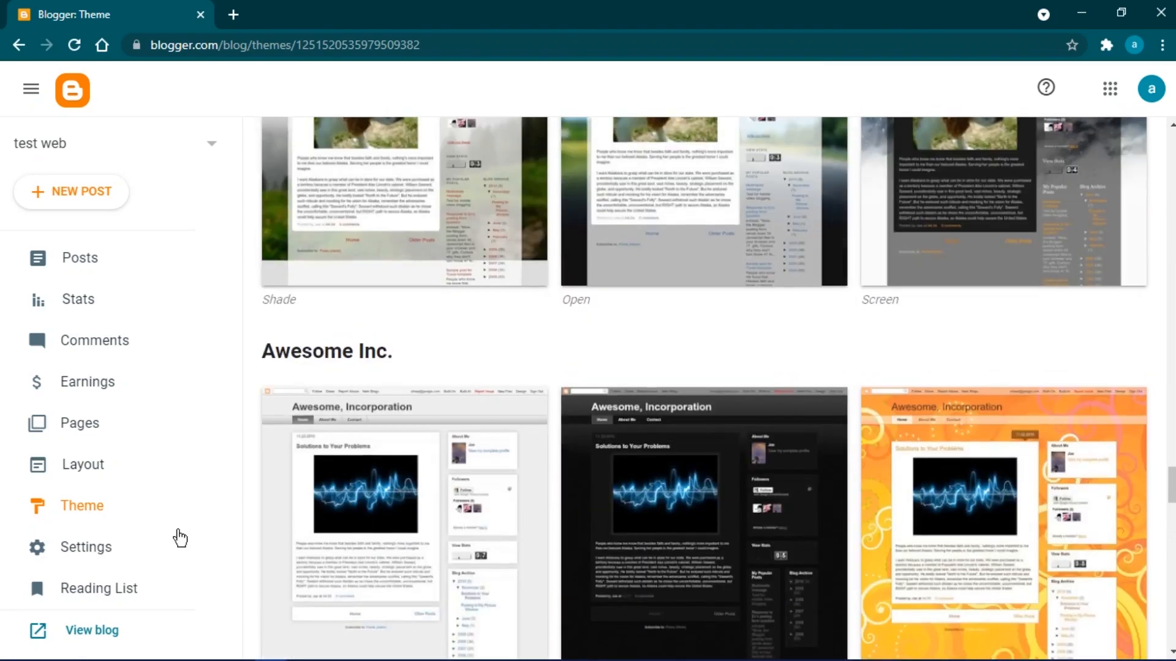
Step: Open the blog's Settings, review the Basic options and turn off the blog's visibility to search engines
left_click(70, 557)
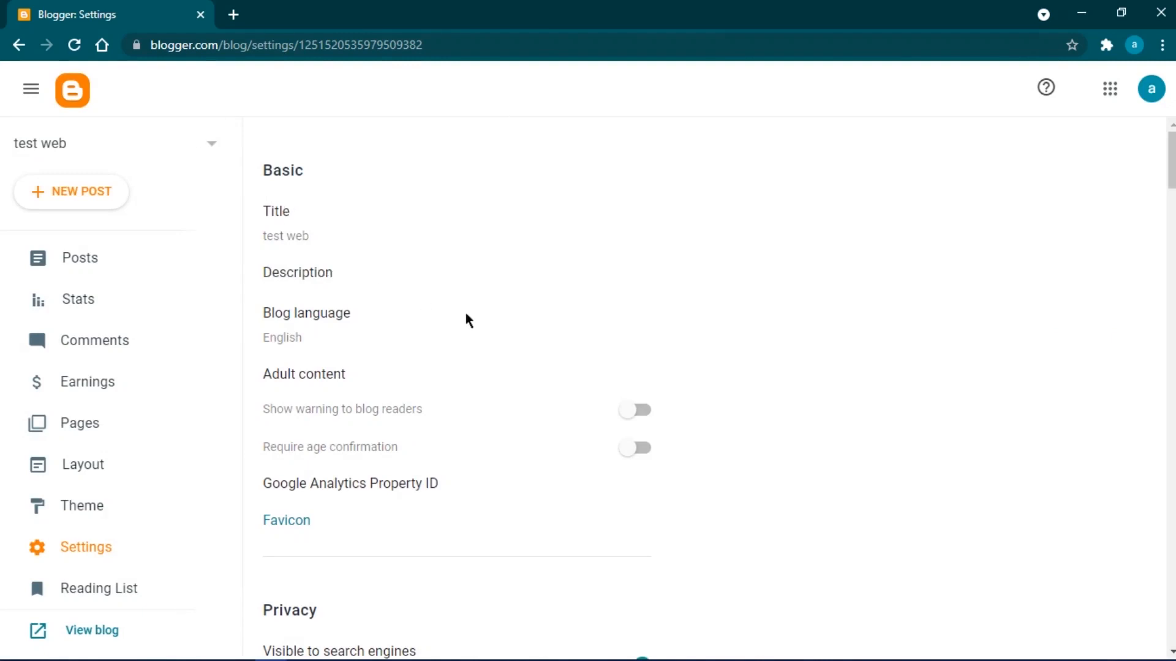
scroll(466, 331, "down", 4)
scroll(450, 344, "up", 4)
scroll(289, 234, "down", 3)
scroll(299, 229, "up", 1)
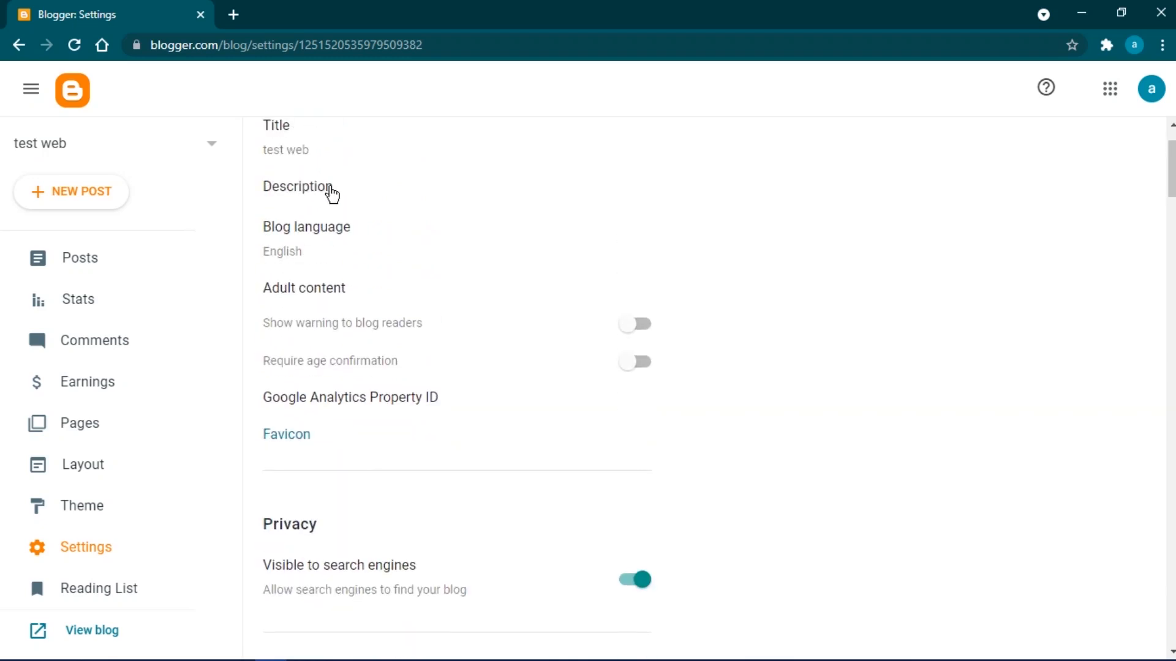
scroll(409, 279, "down", 5)
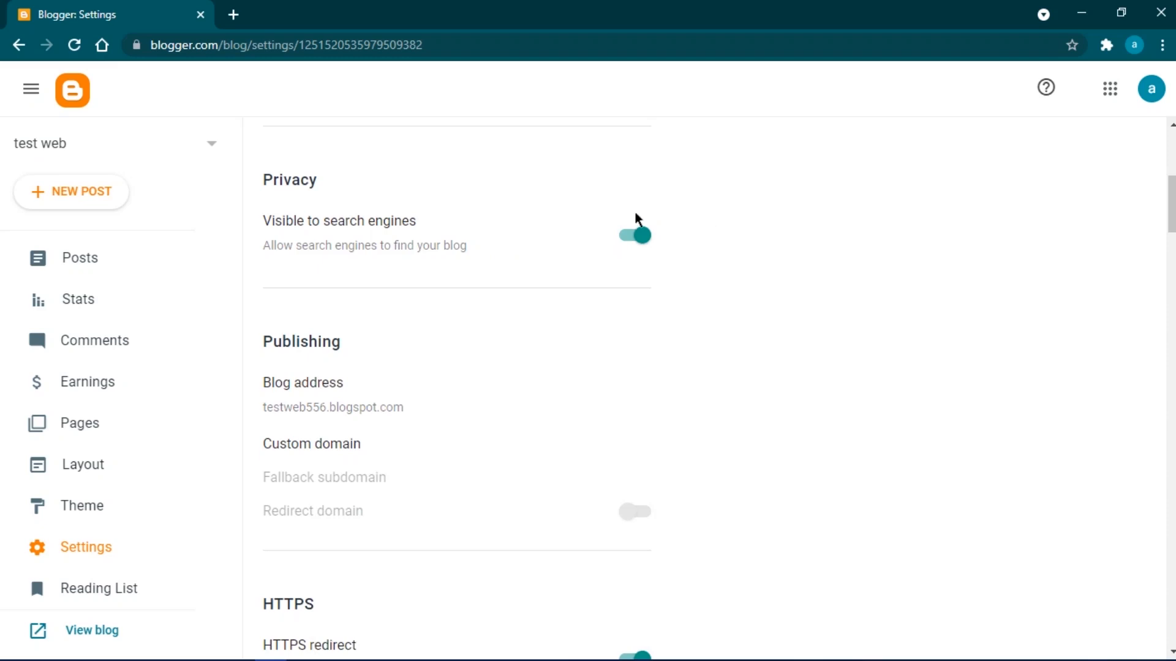
left_click(629, 241)
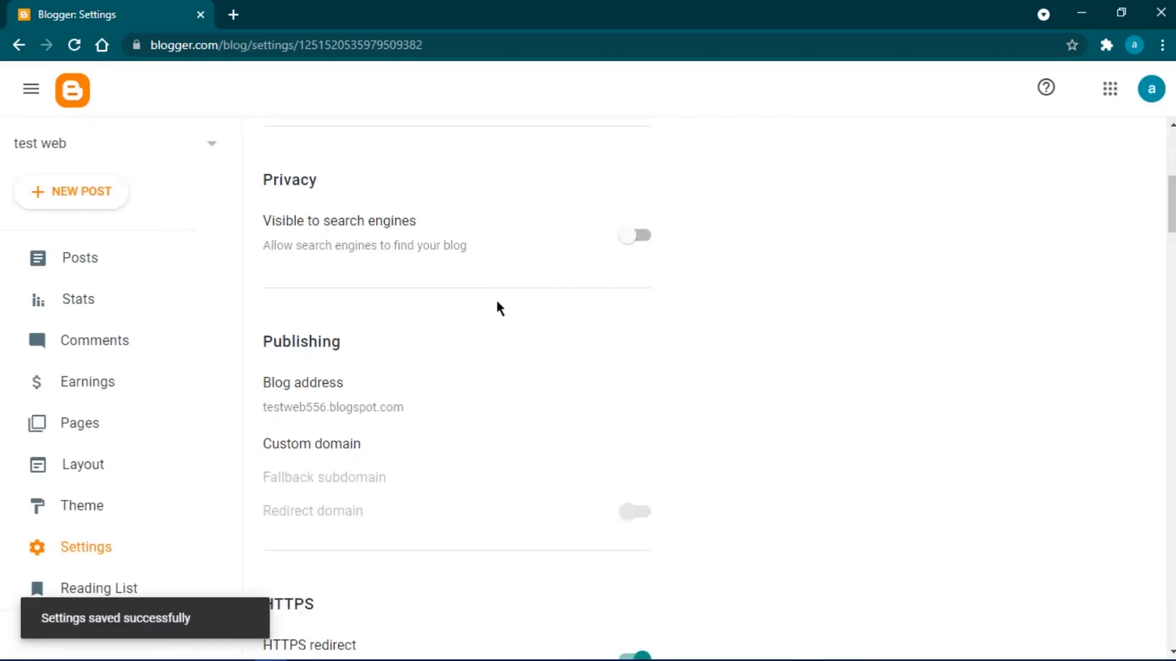
Step: Examine the remaining blog settings, from Publishing and HTTPS through Meta tags, Crawlers and indexing, Monetization, Manage Blog, Site feed and General
scroll(499, 343, "down", 4)
scroll(368, 288, "up", 1)
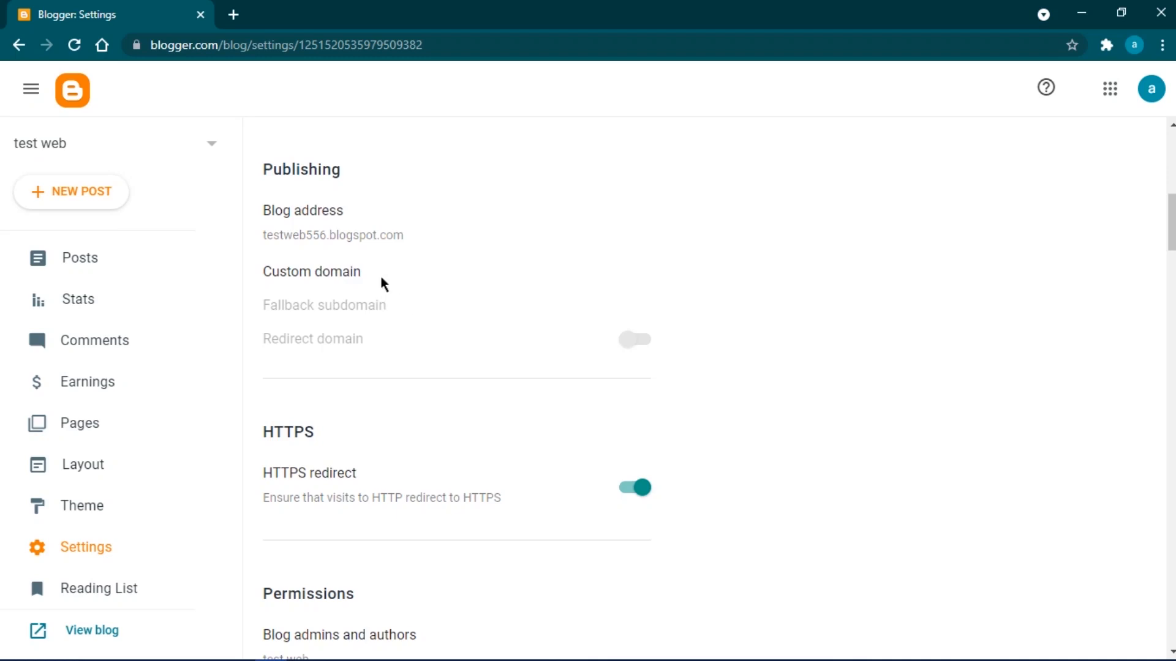
scroll(432, 336, "down", 15)
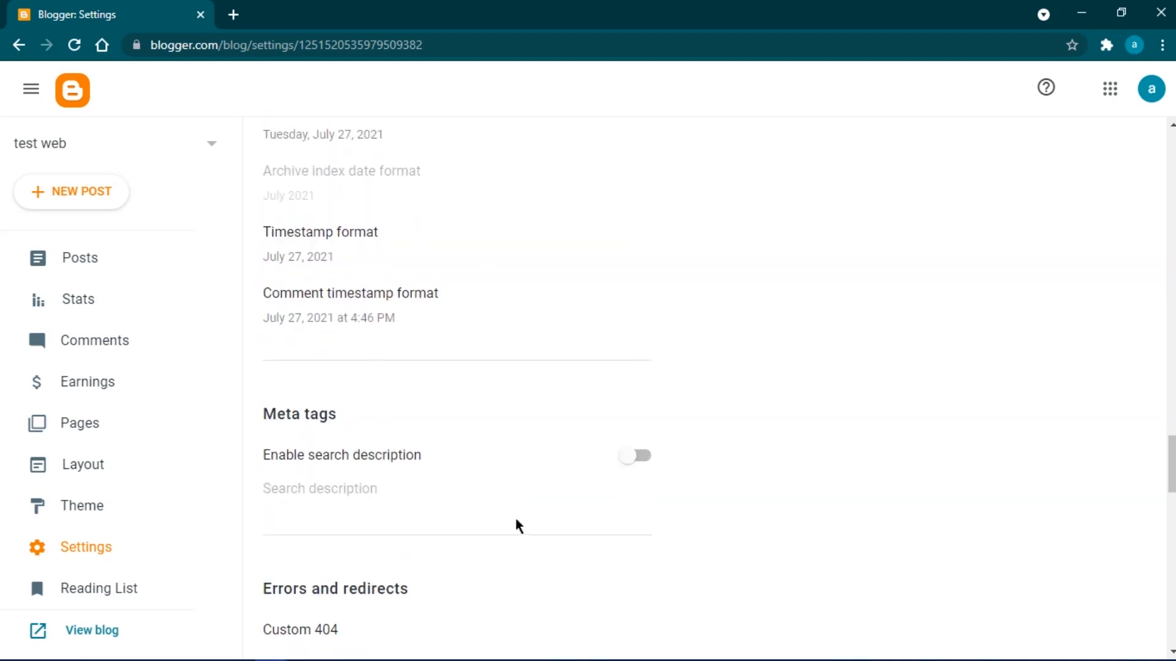
scroll(518, 527, "down", 5)
scroll(518, 536, "down", 5)
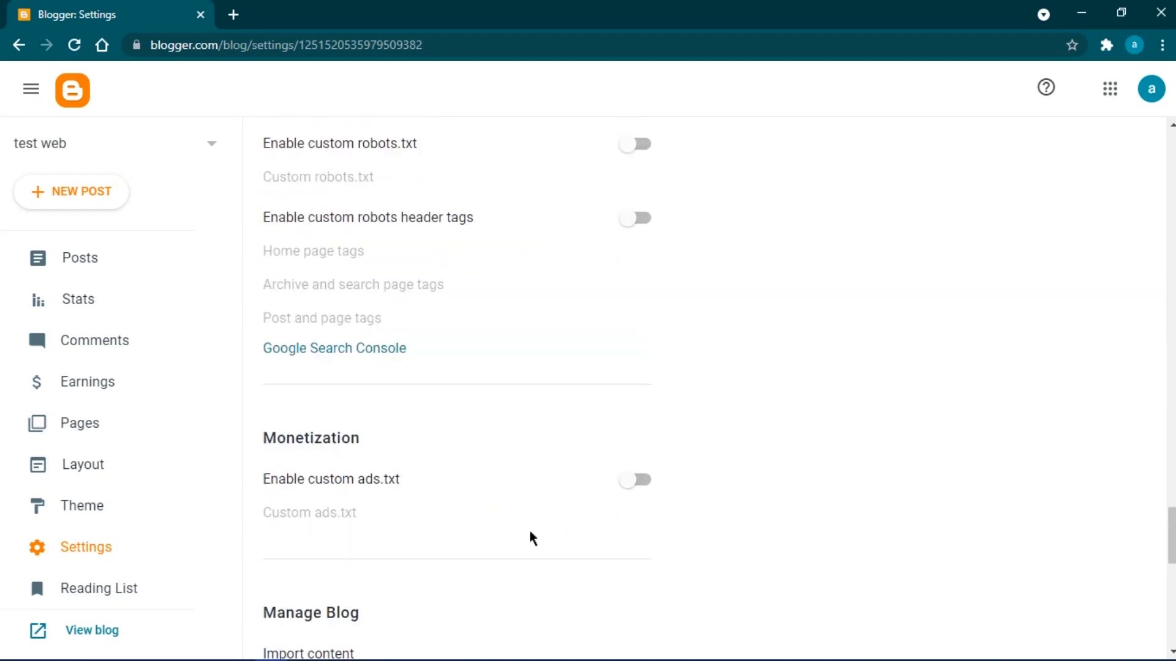
scroll(533, 530, "down", 4)
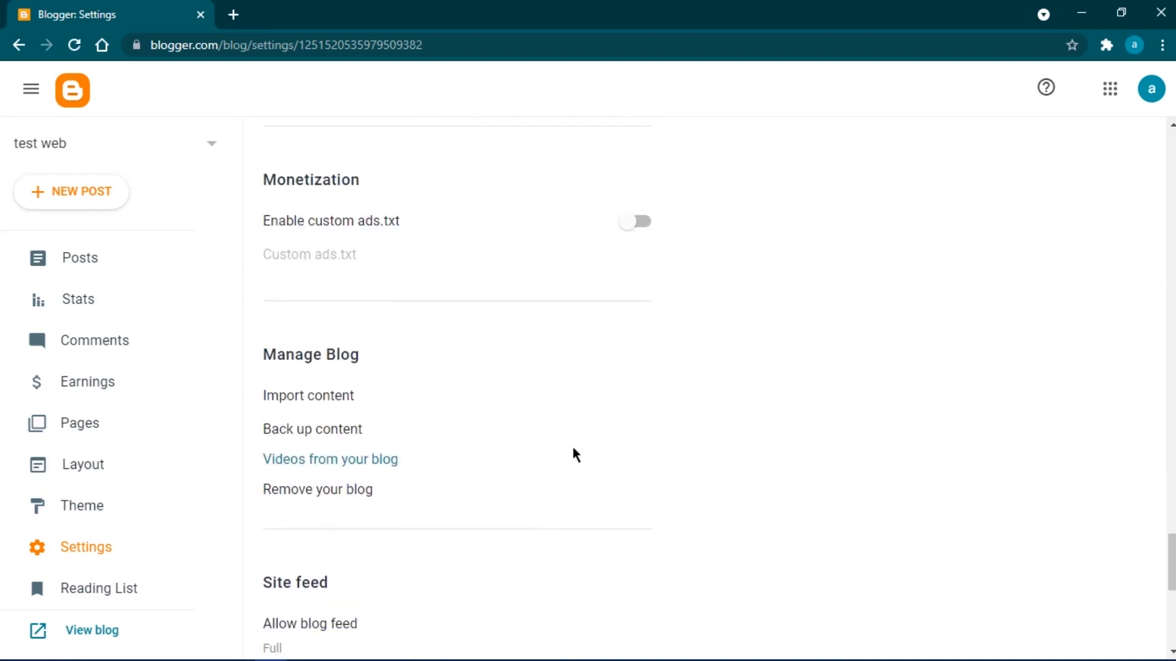
scroll(574, 450, "down", 4)
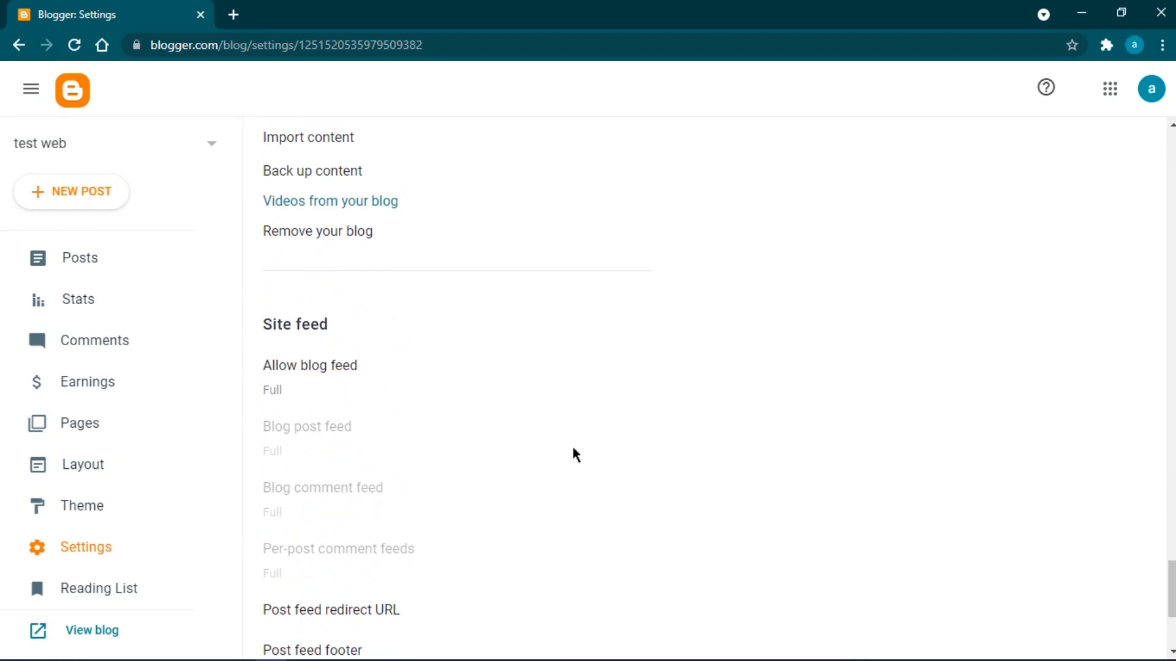
scroll(574, 450, "down", 4)
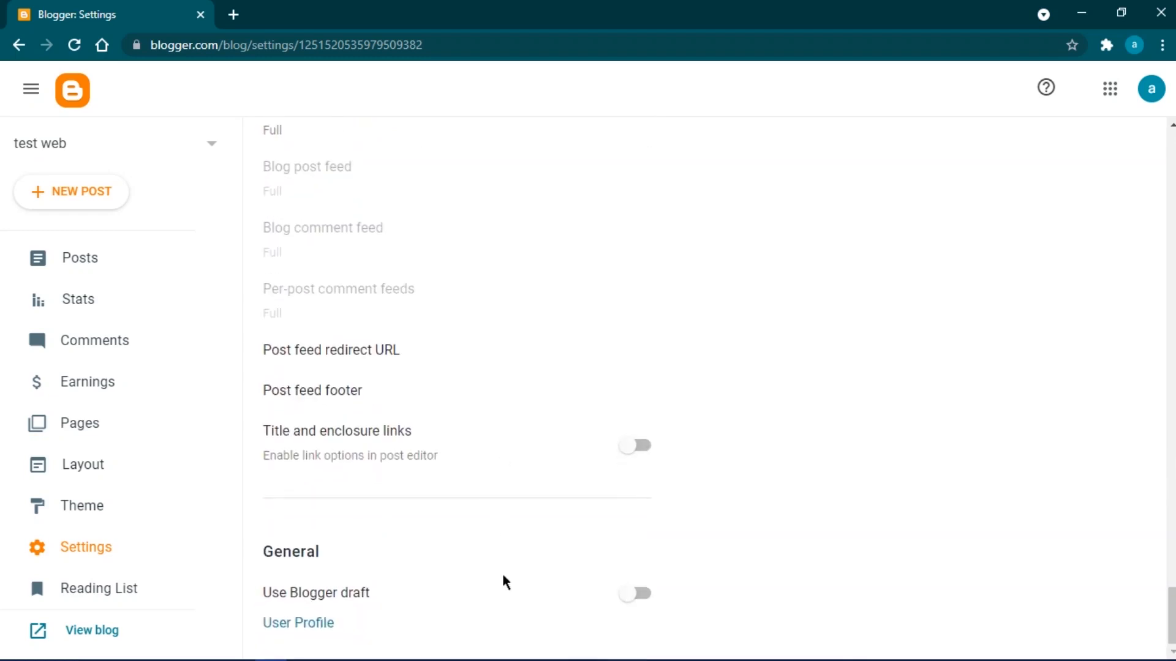
scroll(509, 544, "up", 14)
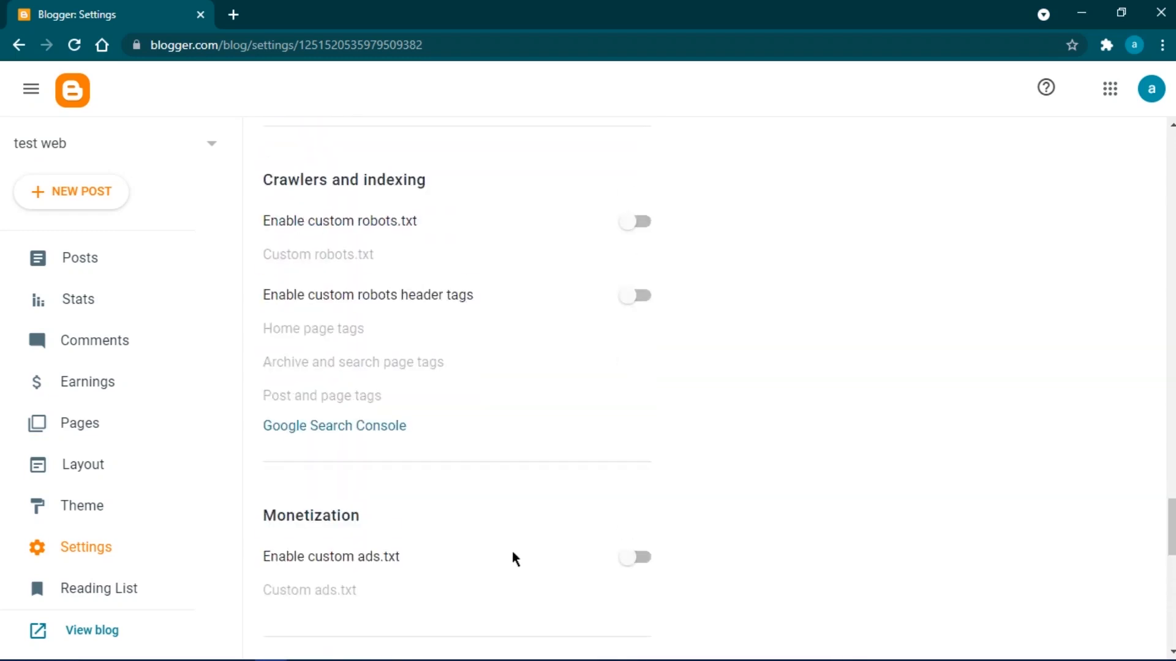
scroll(514, 557, "up", 20)
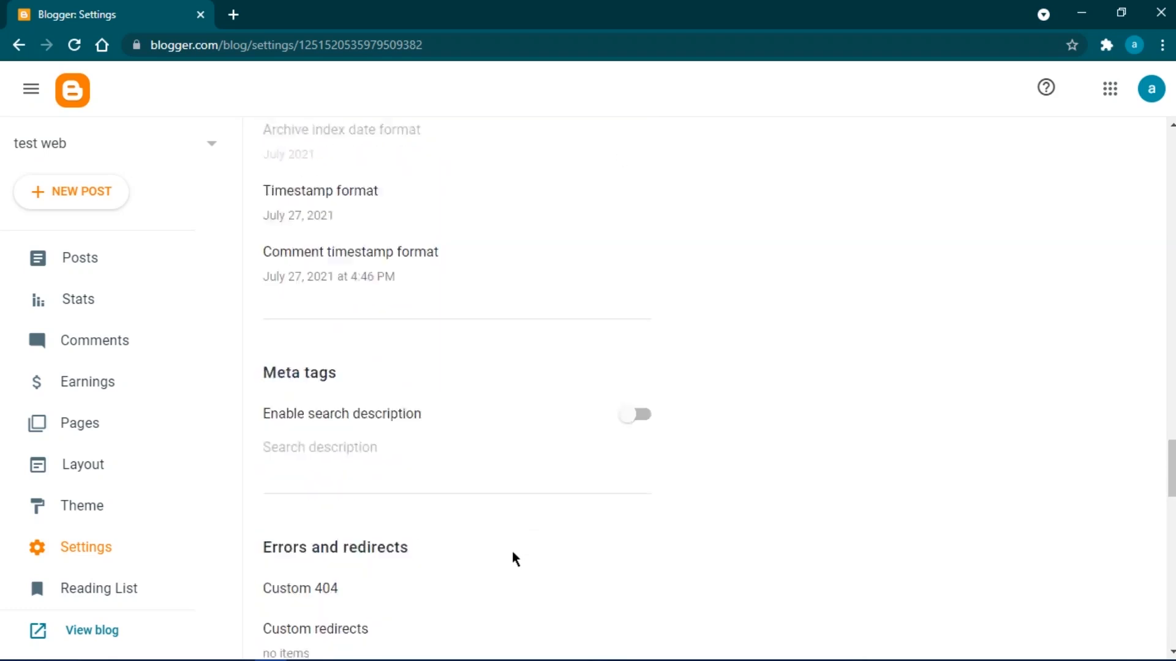
scroll(512, 553, "up", 15)
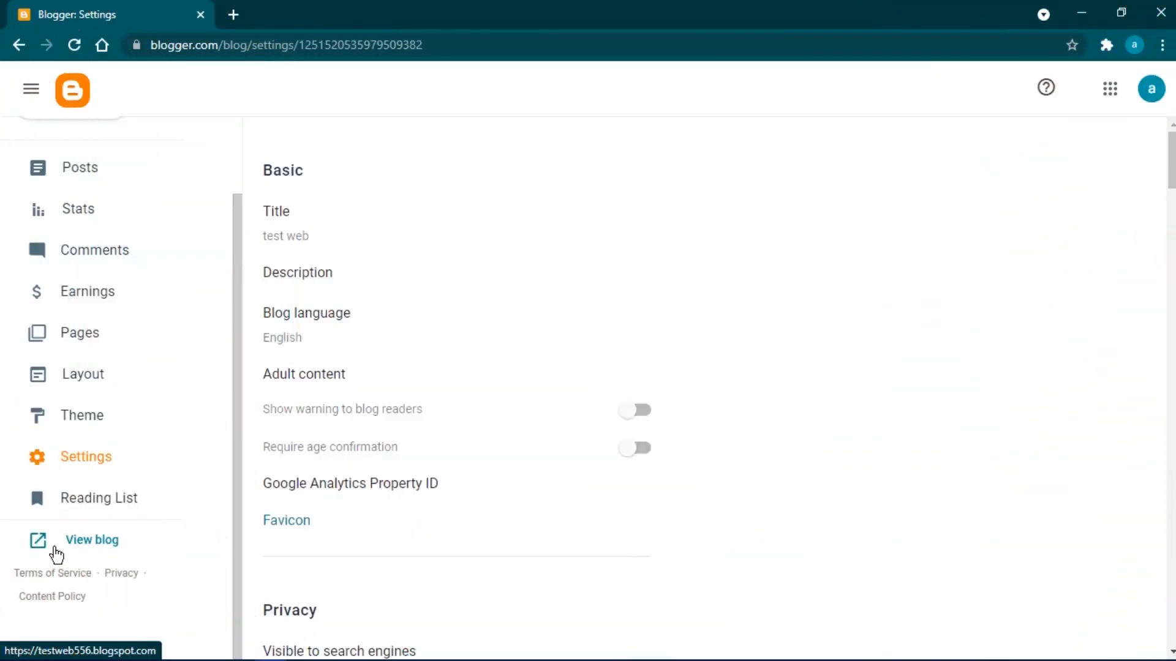
Step: View the live "test web" blog and check its title on the home page
left_click(93, 545)
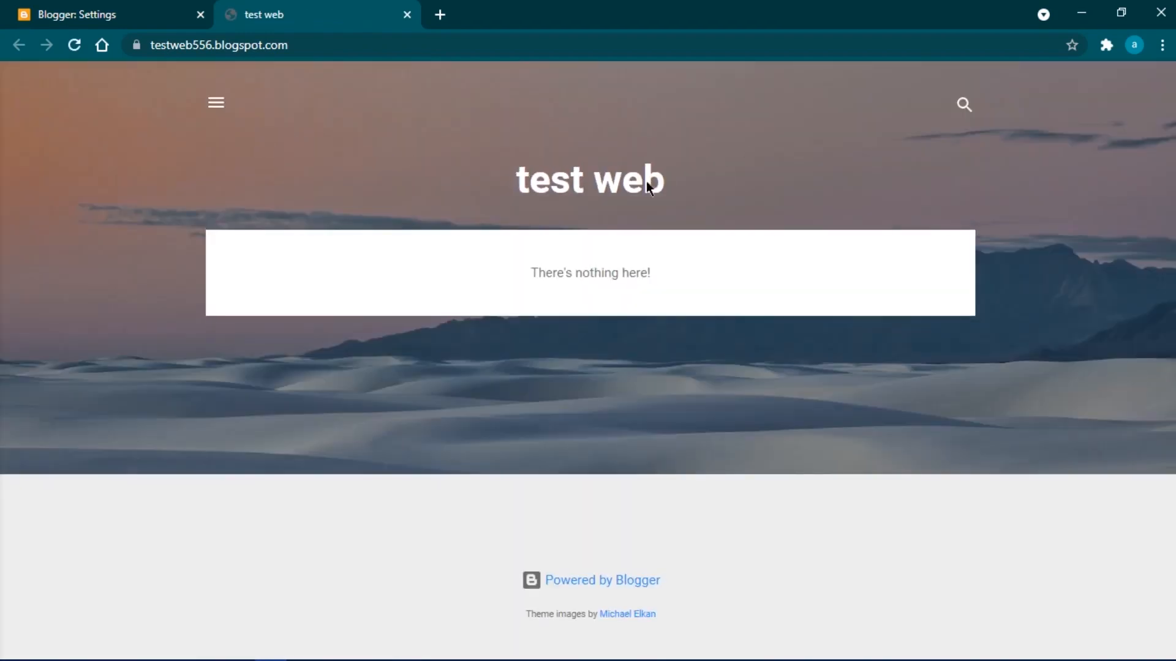
left_click_drag(525, 177, 656, 178)
left_click(615, 180)
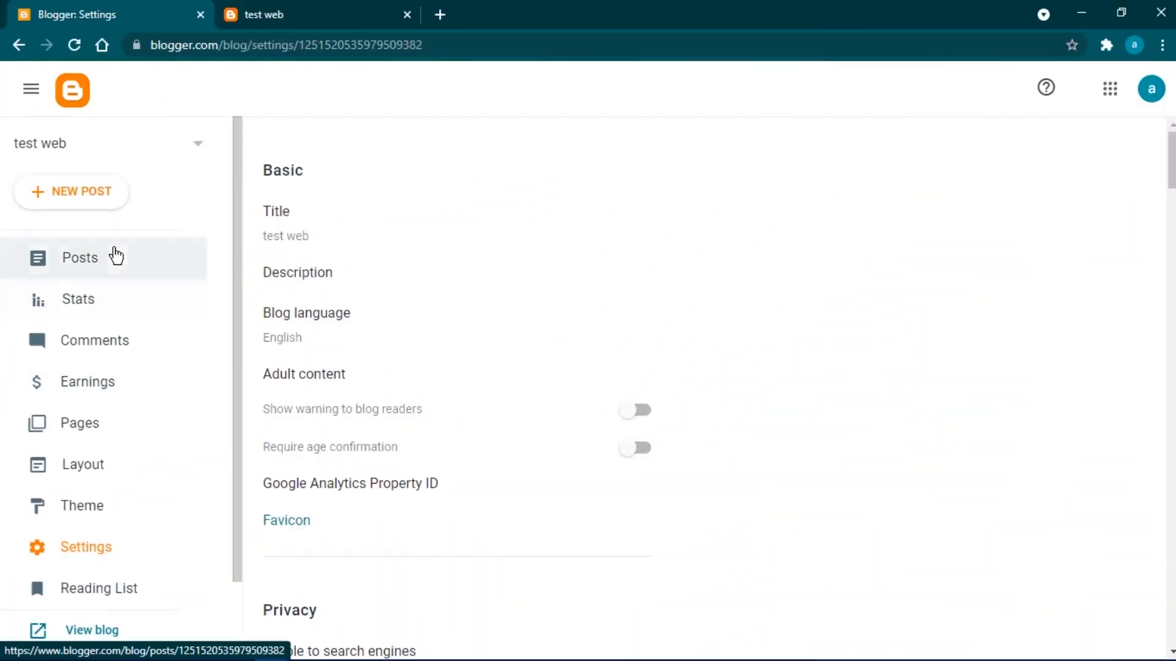
Step: Create a new post from the Posts section and title it "hhhhhhhhhhhhhhhhhhhhhhhhh"
left_click(90, 248)
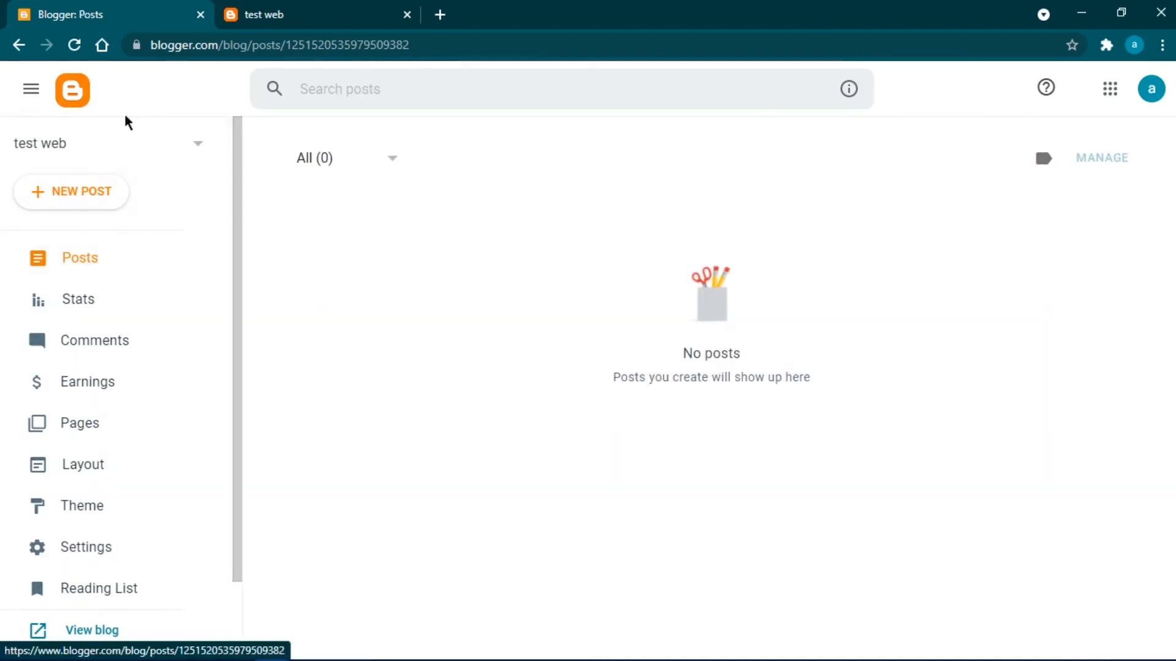
left_click(54, 199)
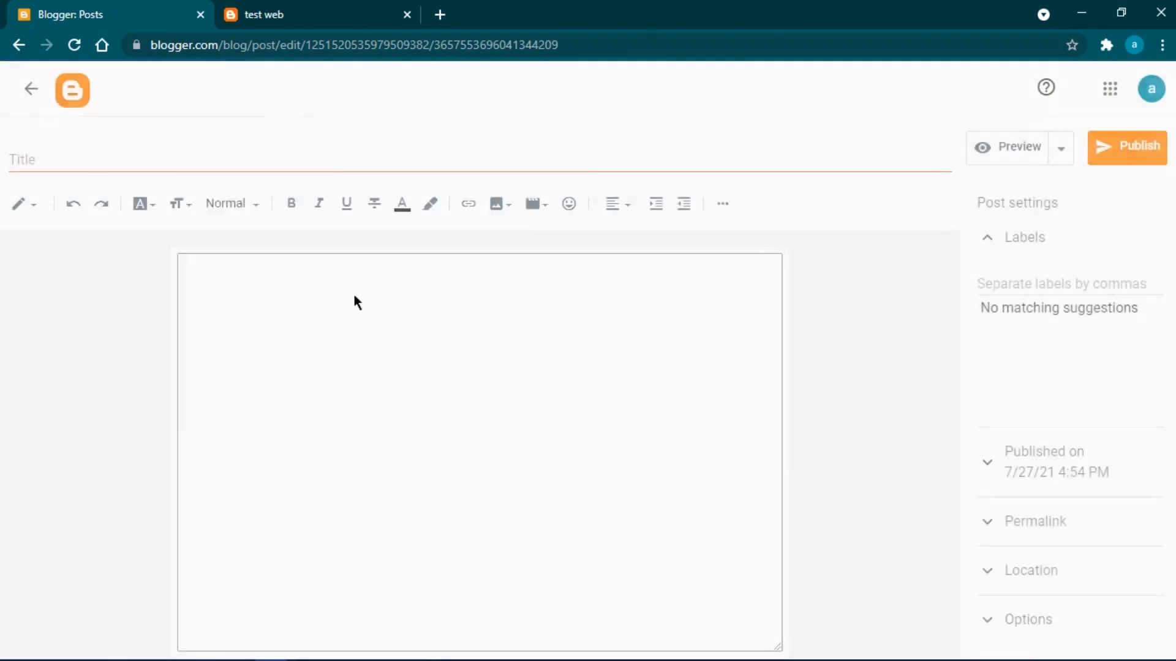
left_click(75, 157)
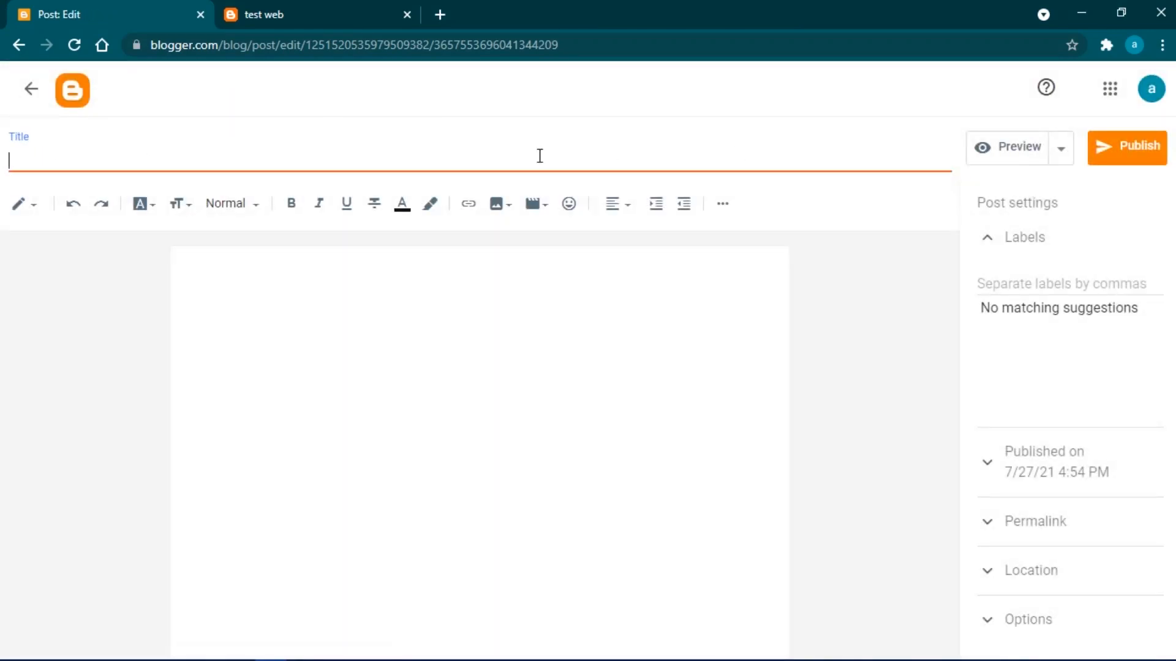
type("hhhhhhhhhhhhhhhhhhhhhhhhh")
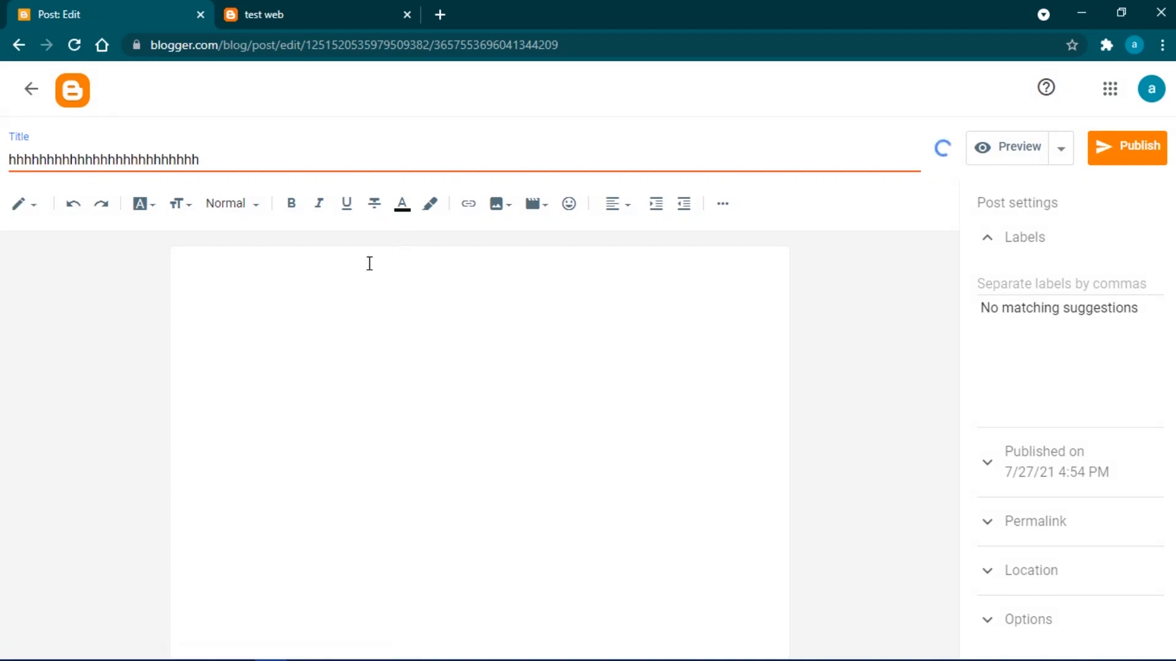
Step: Insert the picture pascal-debrunner-LKOuYT5_dyw-unsplash.jpg into the post body, uploaded from the computer's Downloads folder
left_click(369, 263)
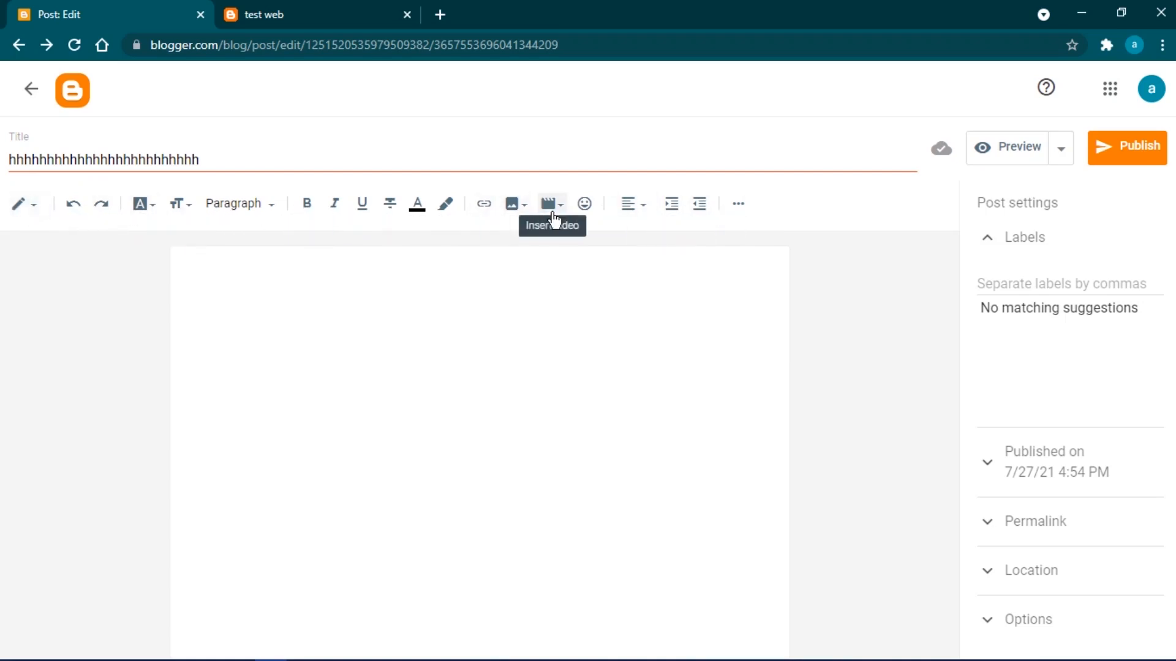
left_click(741, 213)
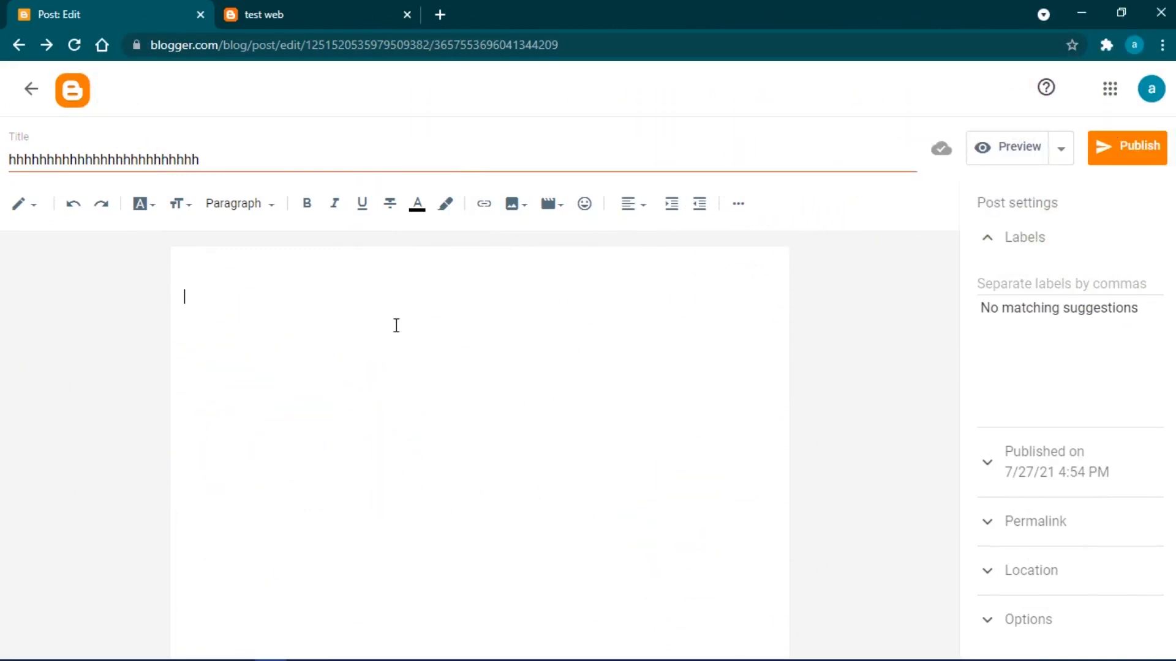
left_click(516, 206)
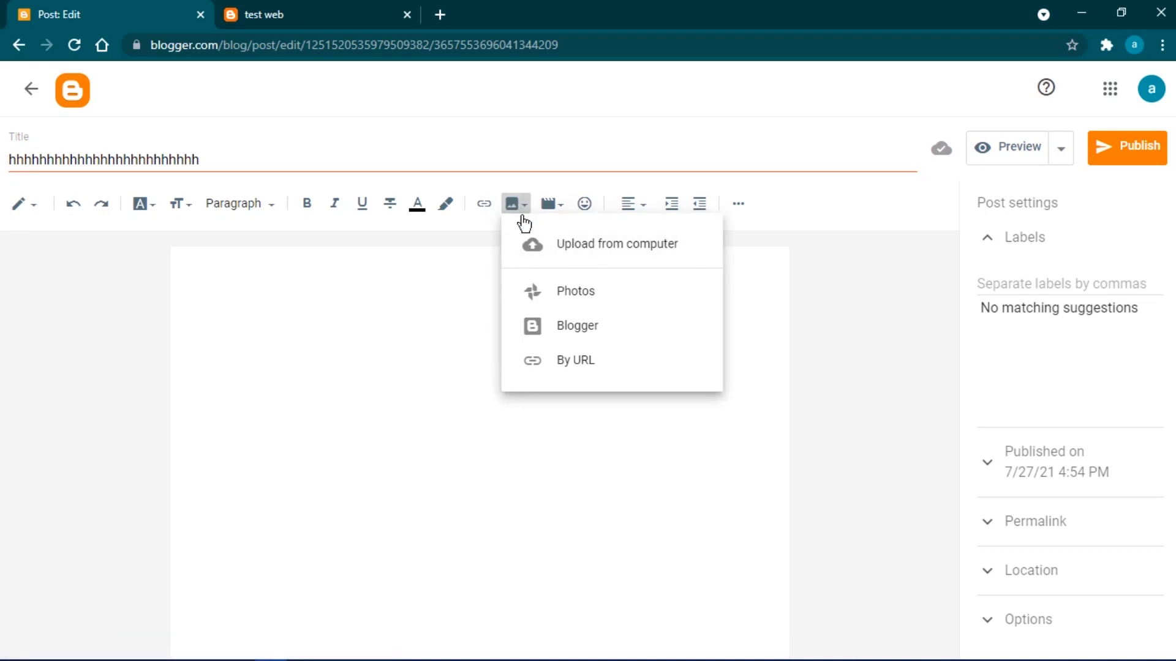
left_click(678, 254)
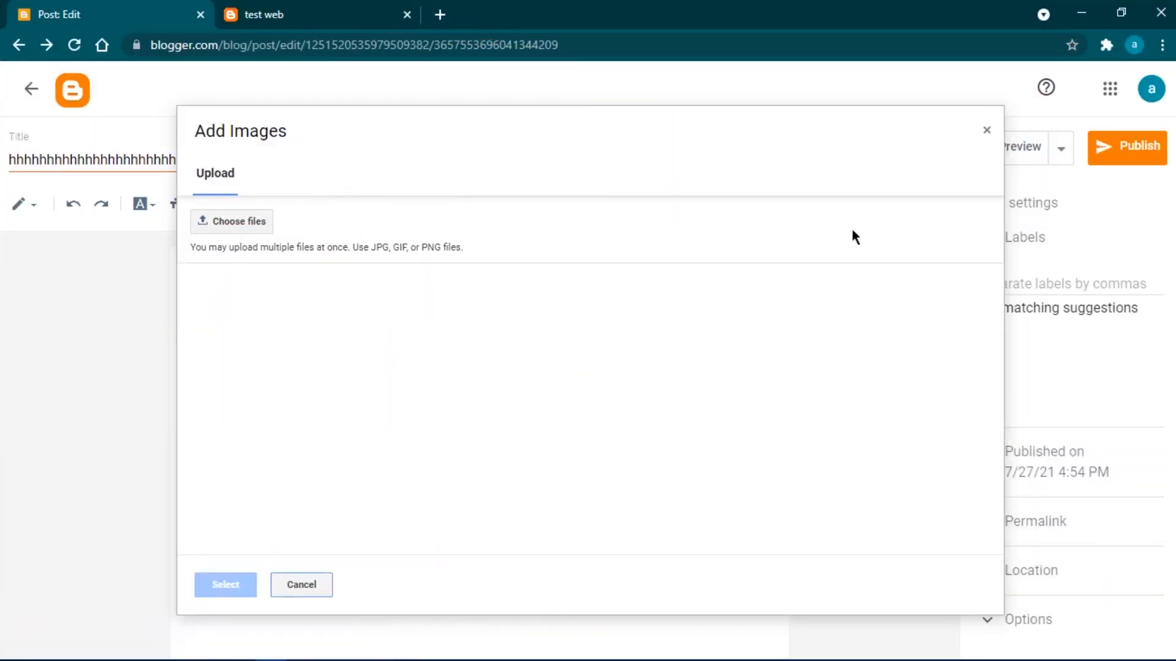
left_click(231, 229)
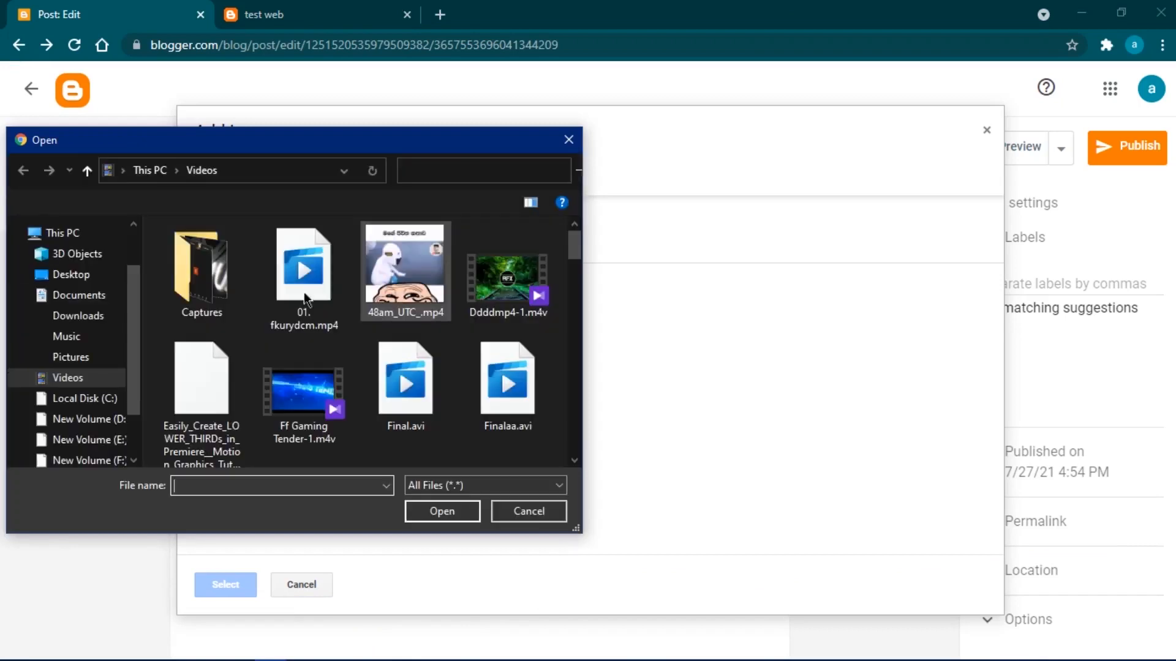
left_click(75, 316)
scroll(328, 388, "down", 10)
scroll(329, 388, "down", 5)
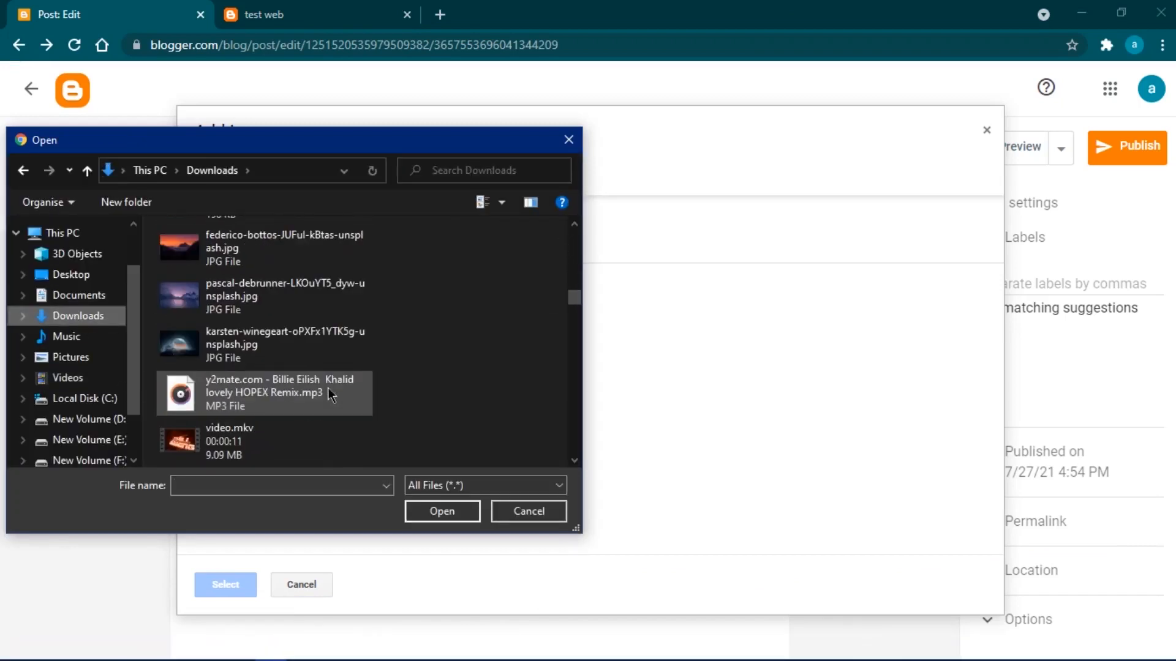
double_click(268, 313)
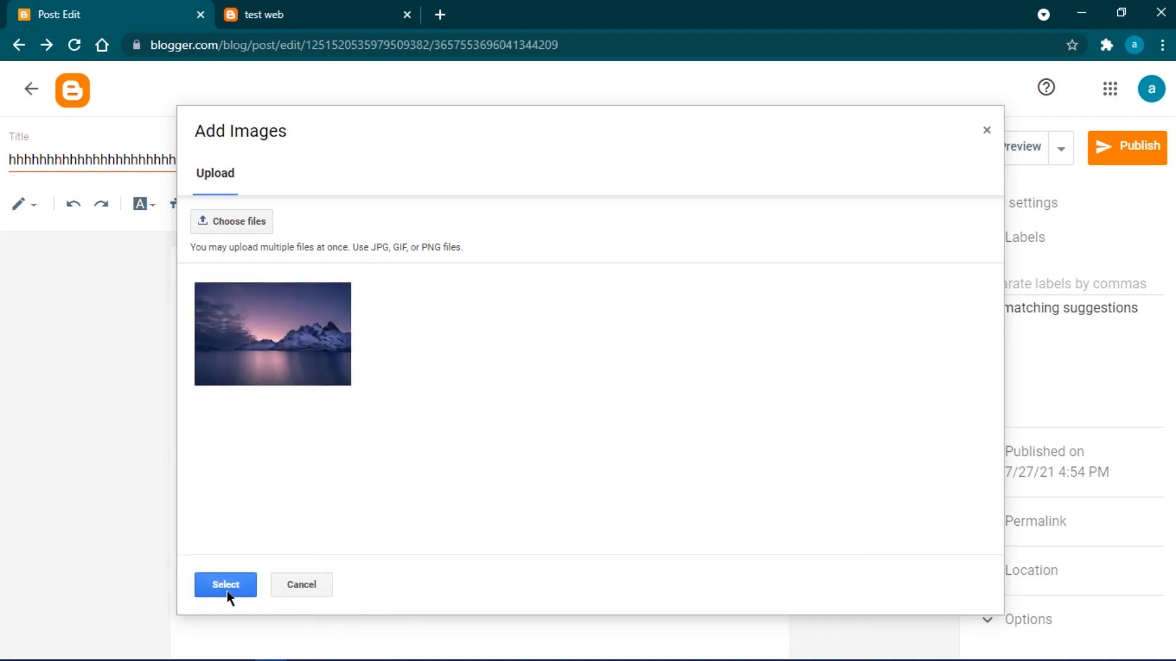
left_click(215, 585)
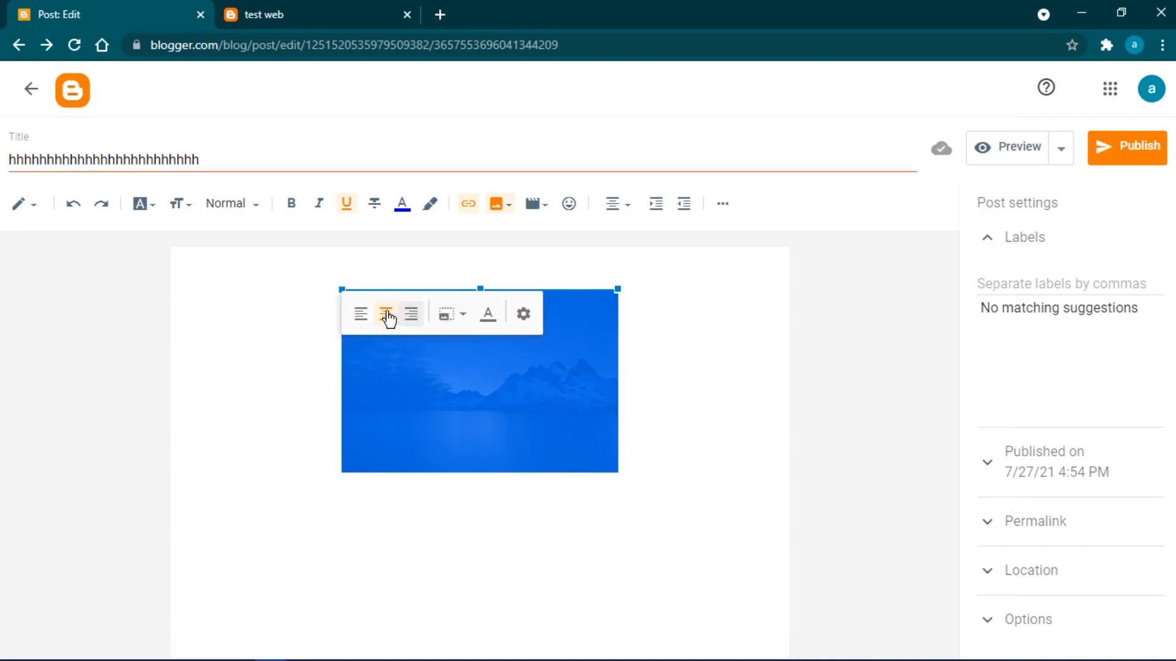
Step: Try the left and right alignments on the inserted image, and return it to center alignment
left_click(366, 317)
left_click(263, 316)
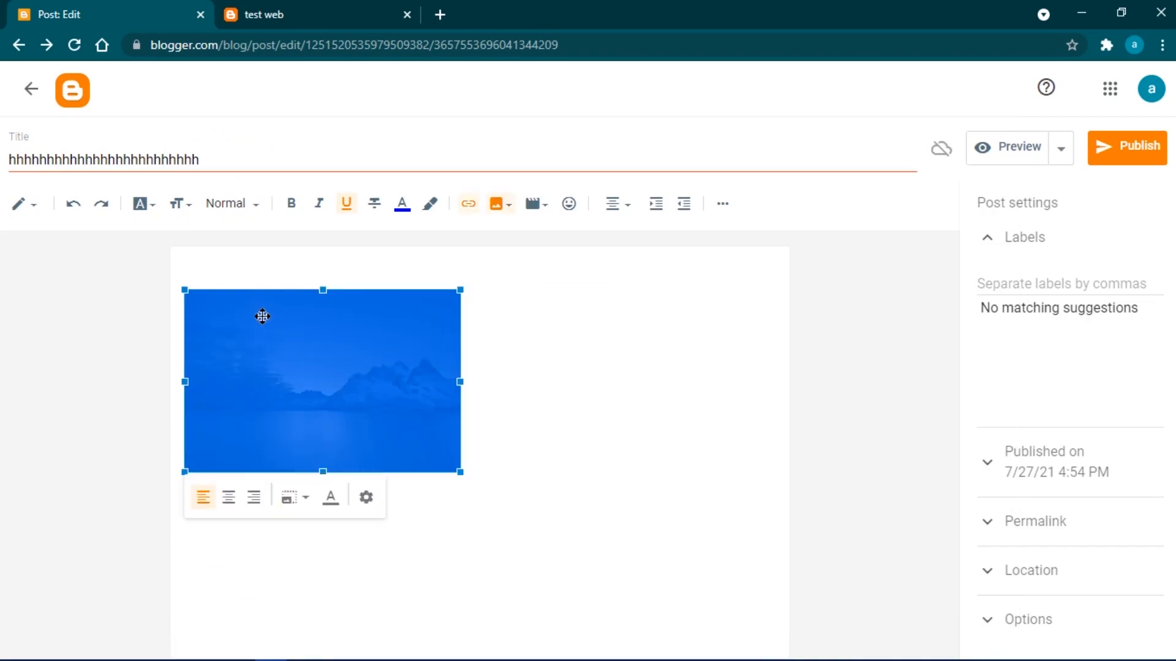
left_click(254, 497)
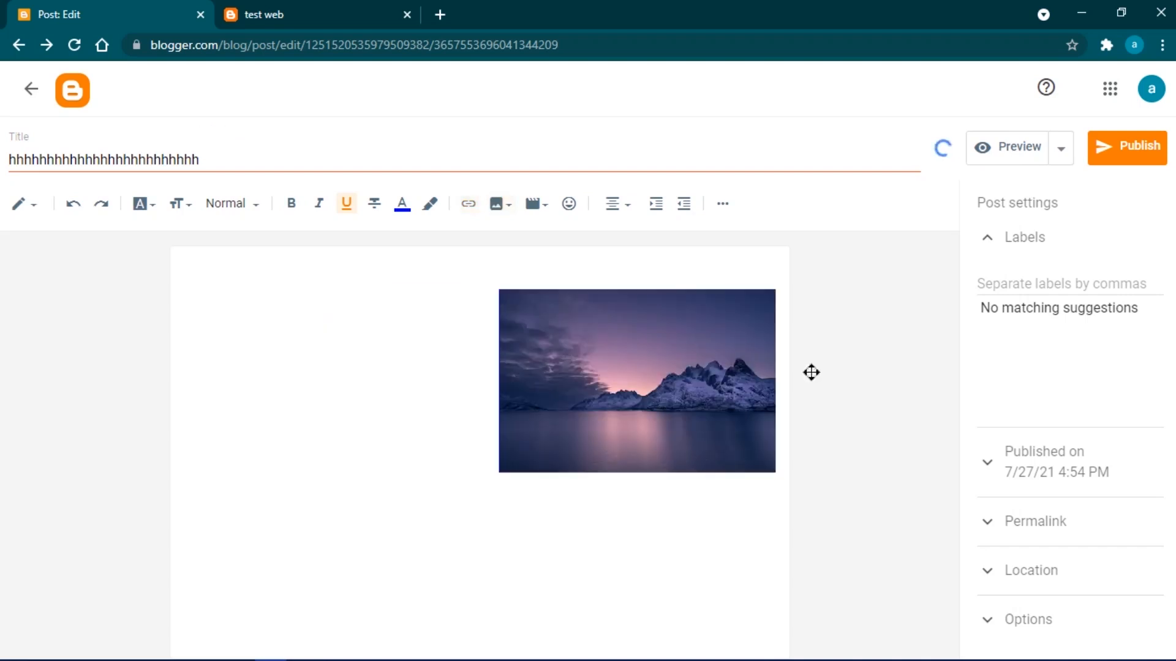
left_click(659, 376)
left_click(544, 498)
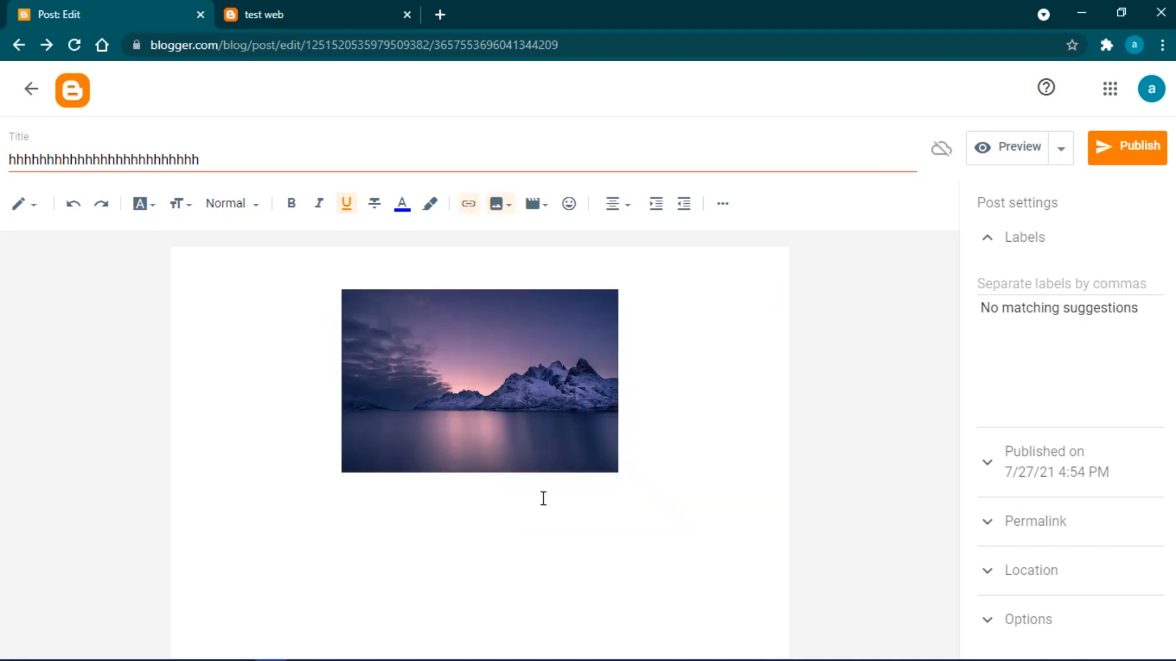
Step: Set the mountain image's size to Extra large
left_click(477, 424)
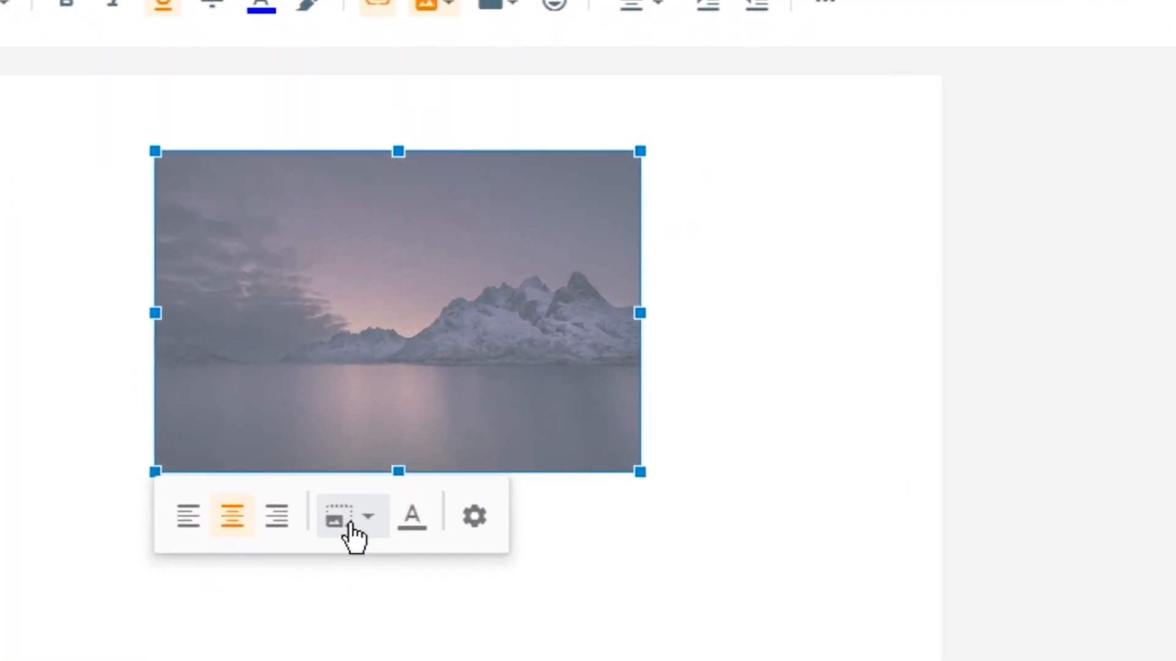
left_click(351, 534)
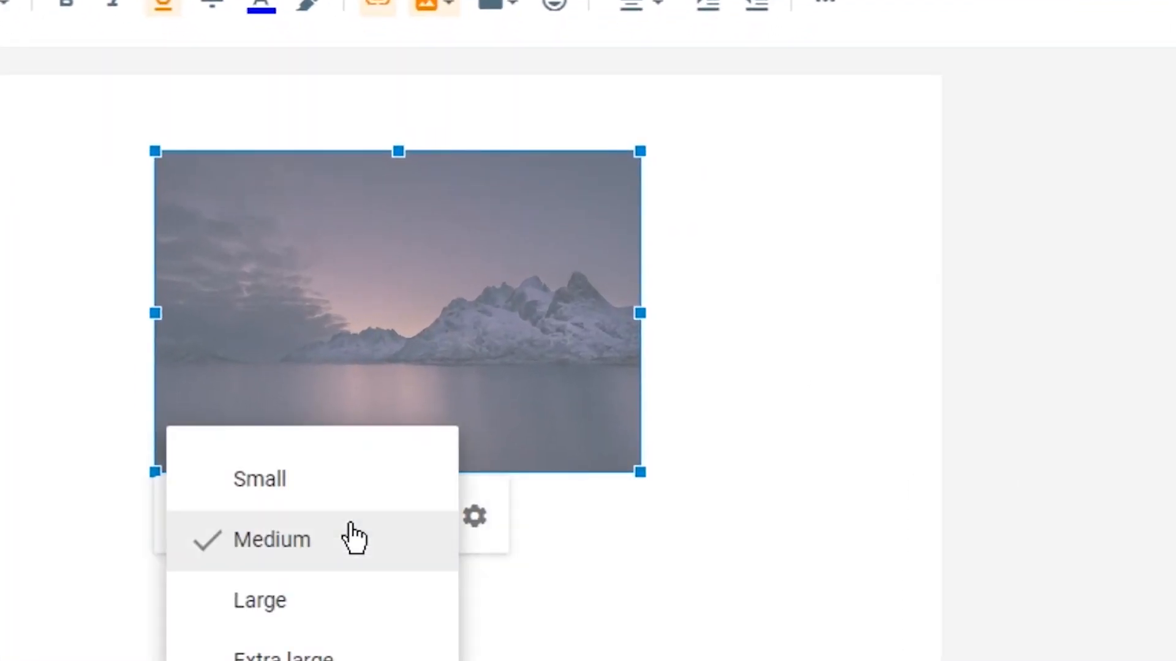
left_click(306, 654)
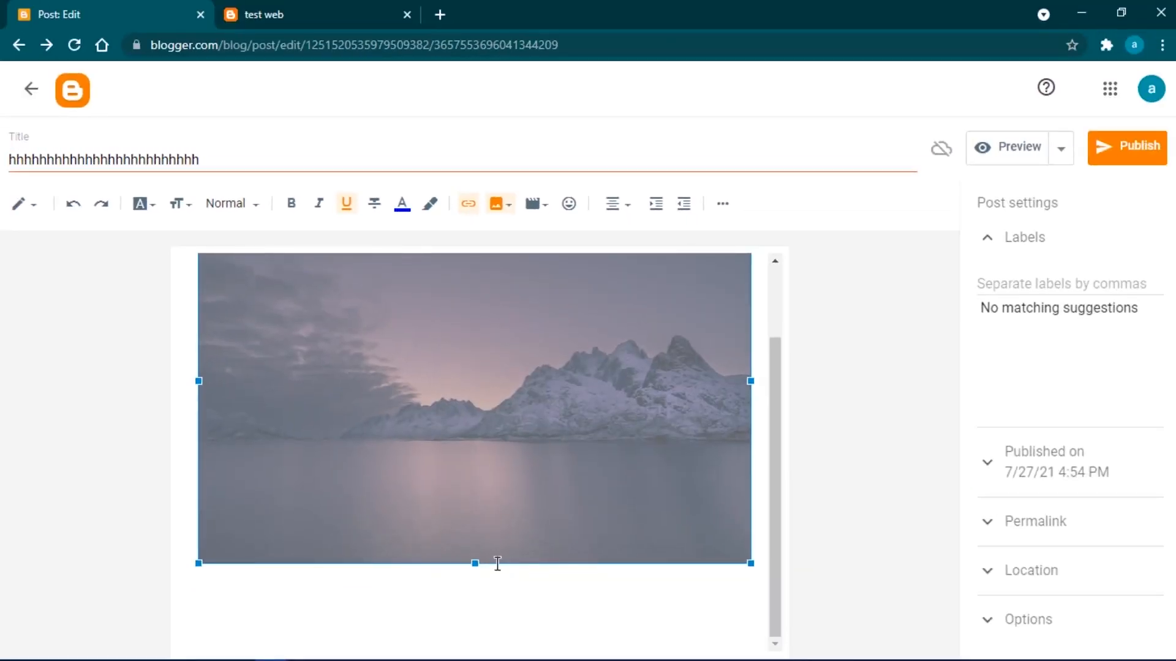
Step: Examine the image's edit settings, including alt text, title text and the size options
left_click(496, 536)
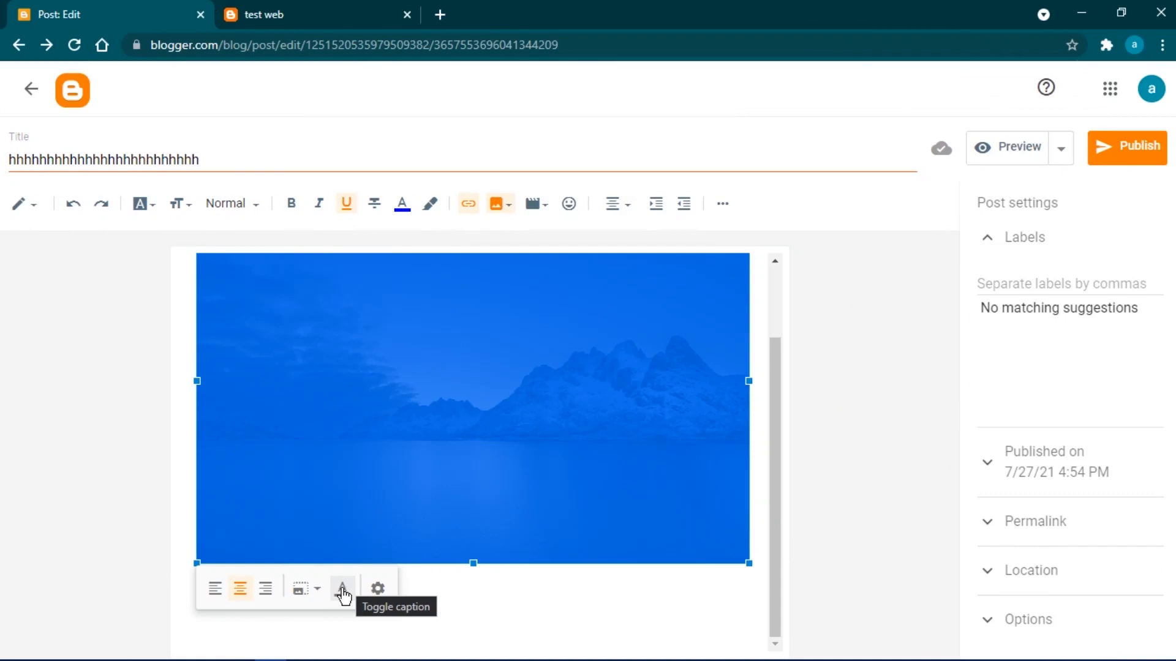
left_click(371, 589)
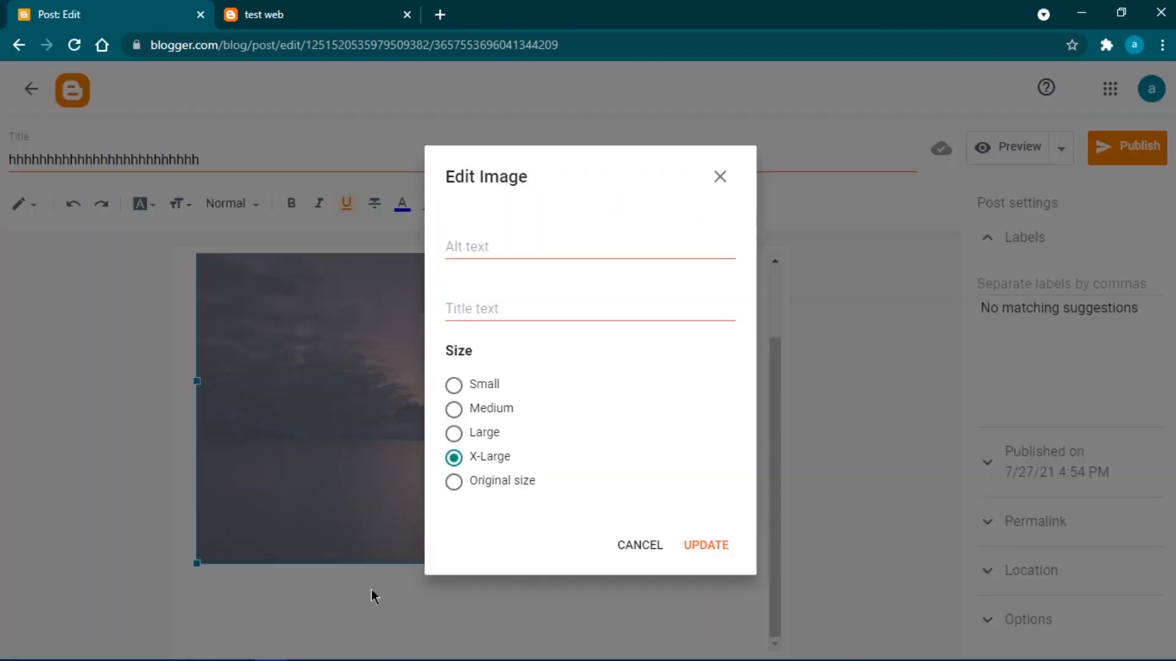
left_click(488, 248)
left_click(487, 300)
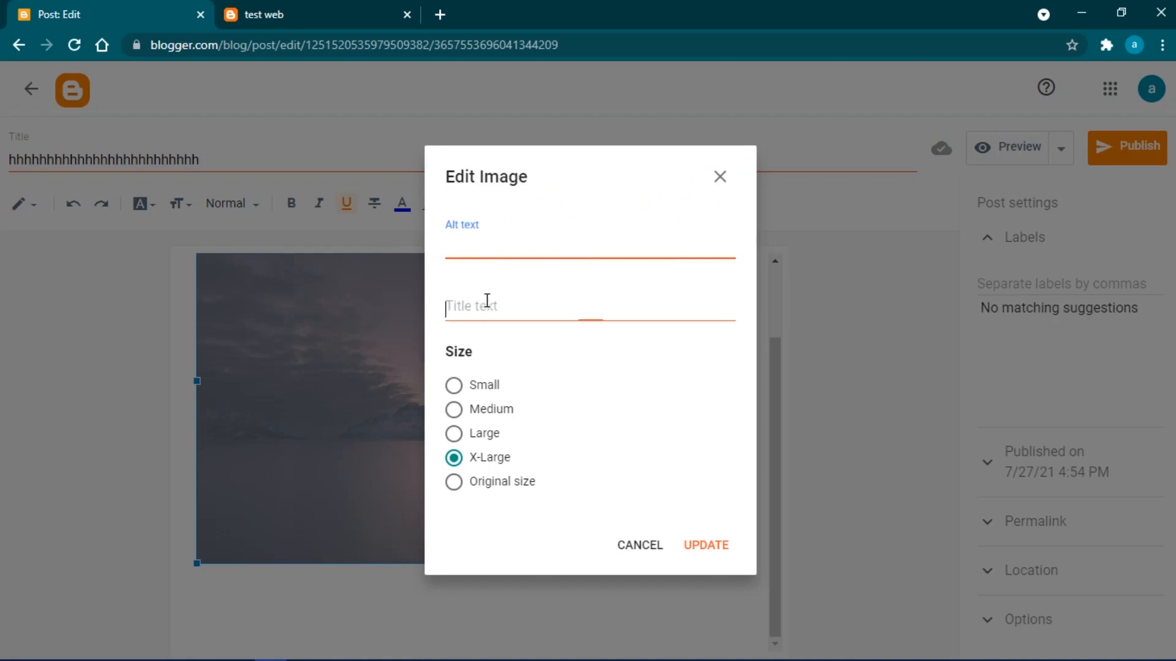
double_click(453, 350)
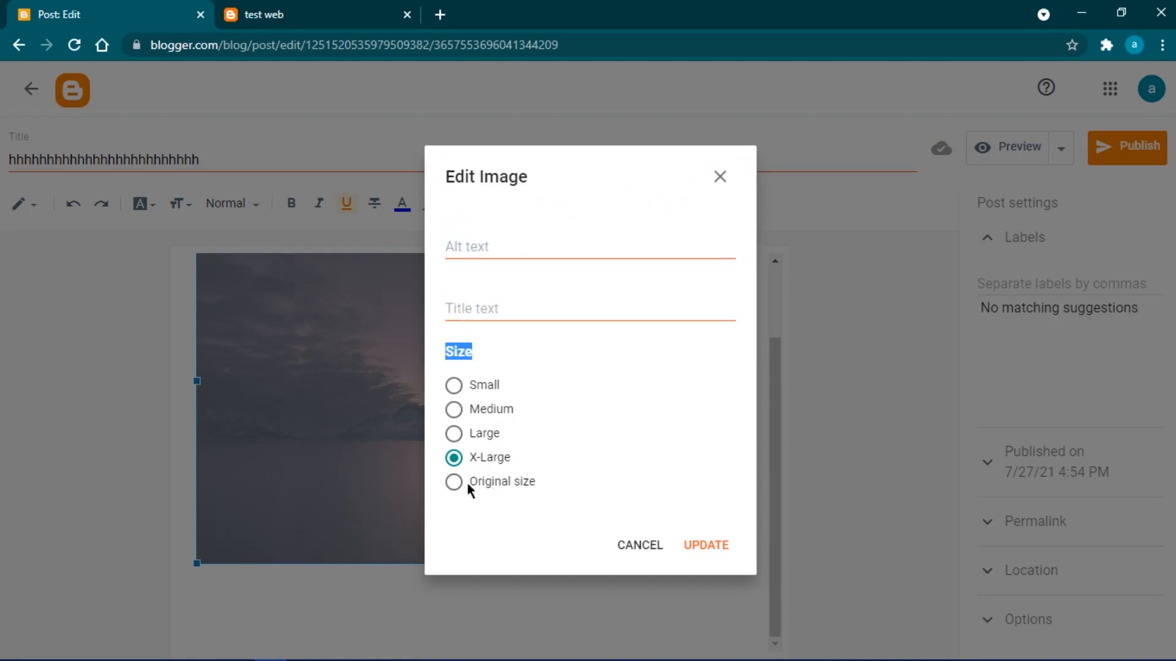
left_click(483, 442)
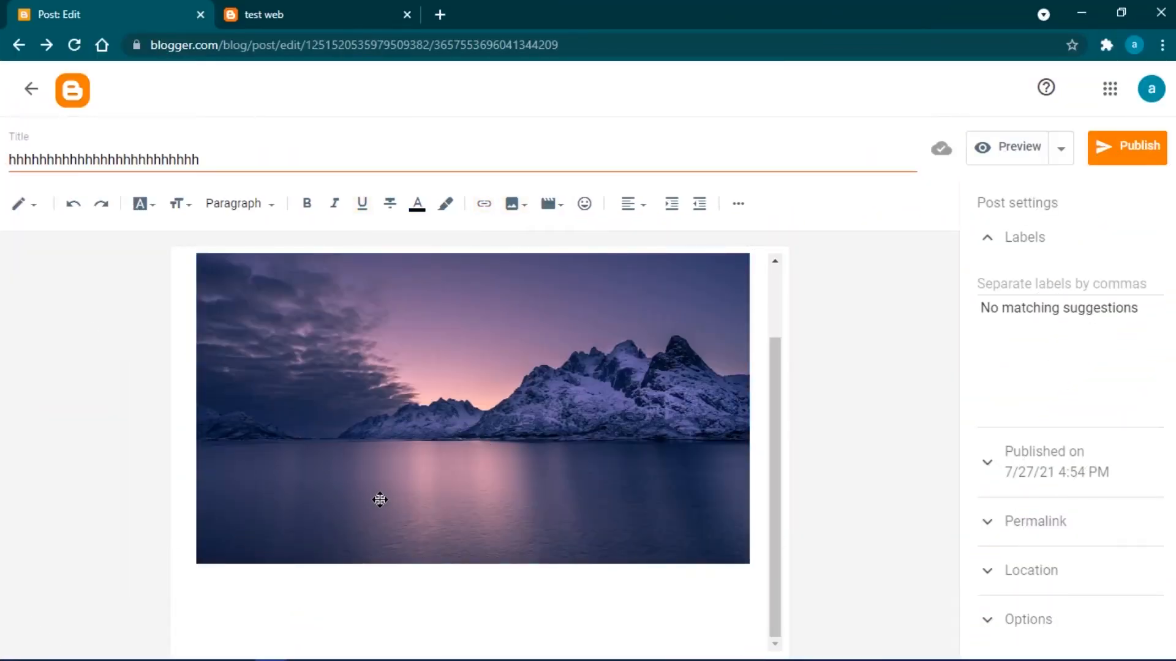
Step: Write the body text "kjghgjkvjhvjyvfyhfvhty" below the image
left_click(187, 617)
left_click(192, 596)
type("kjghgjkvjhvjyvfyhfv")
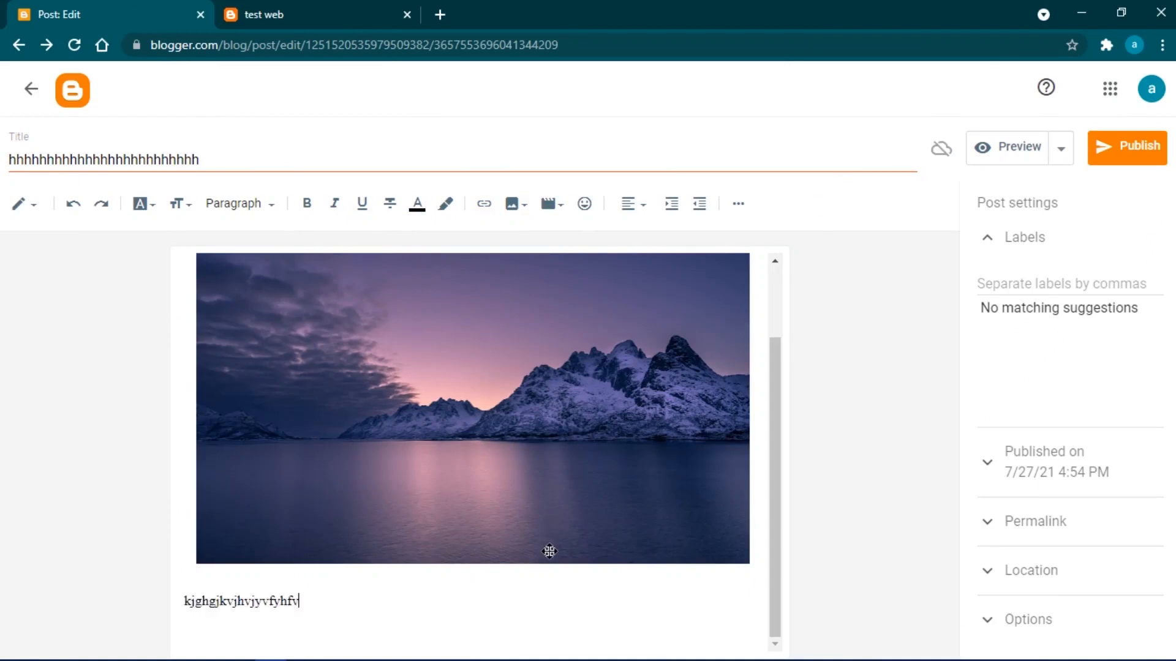
type("jvh")
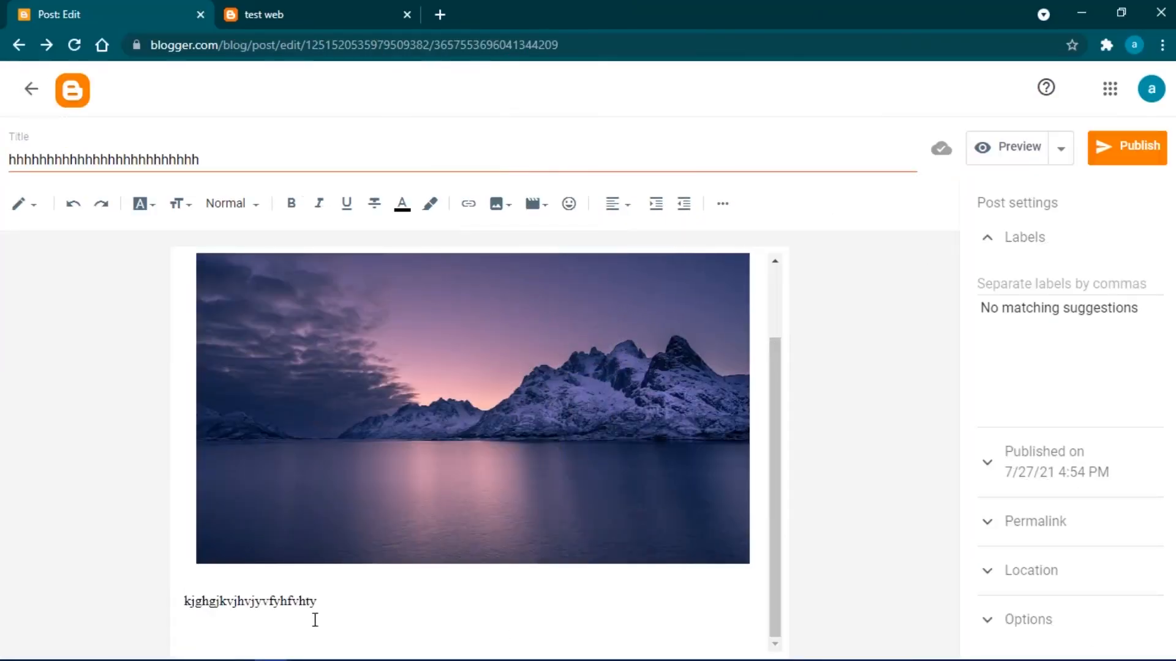
left_click_drag(313, 602, 172, 609)
left_click(388, 336)
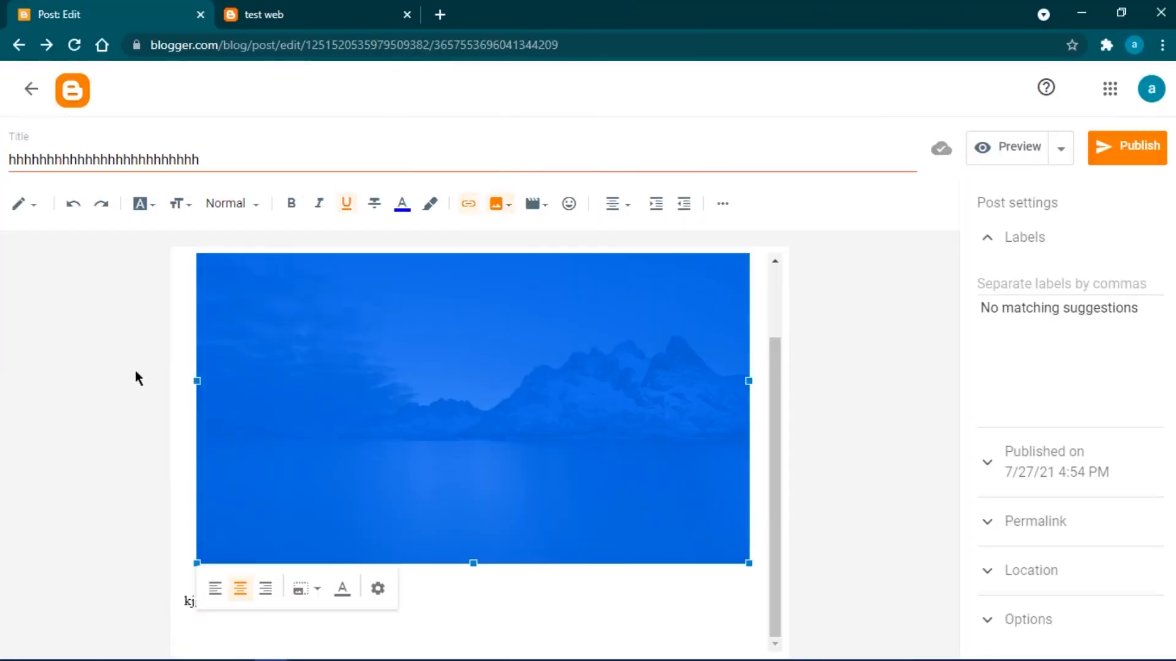
left_click(168, 306)
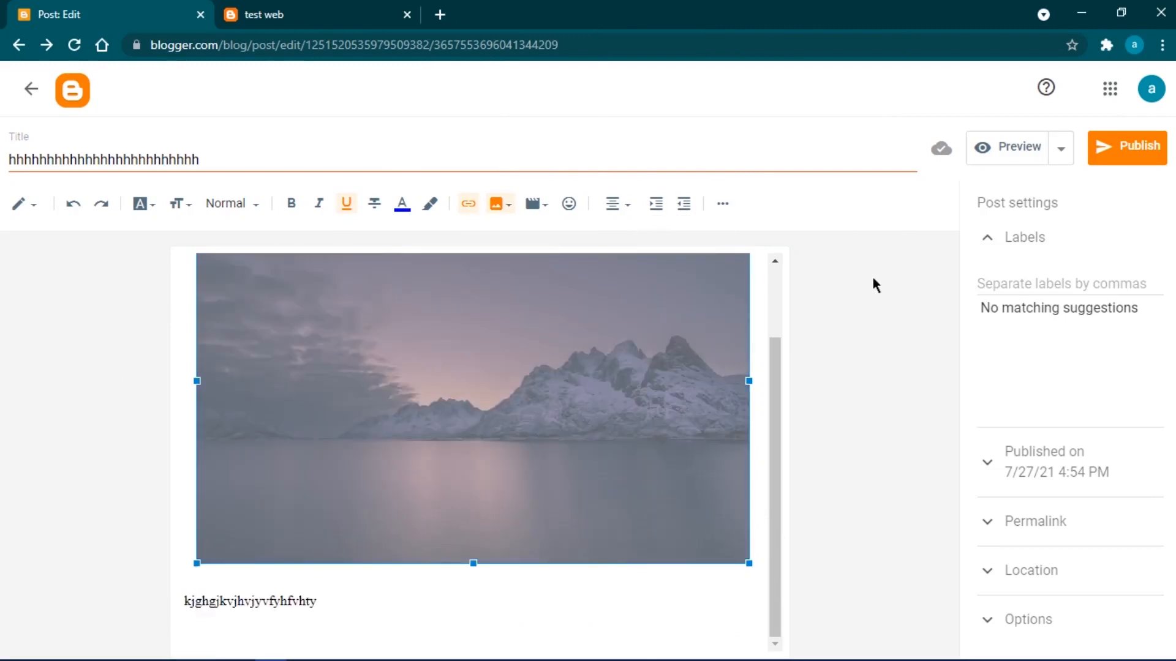
Step: Publish the post to the blog and check its comment count in the posts list
left_click(1126, 153)
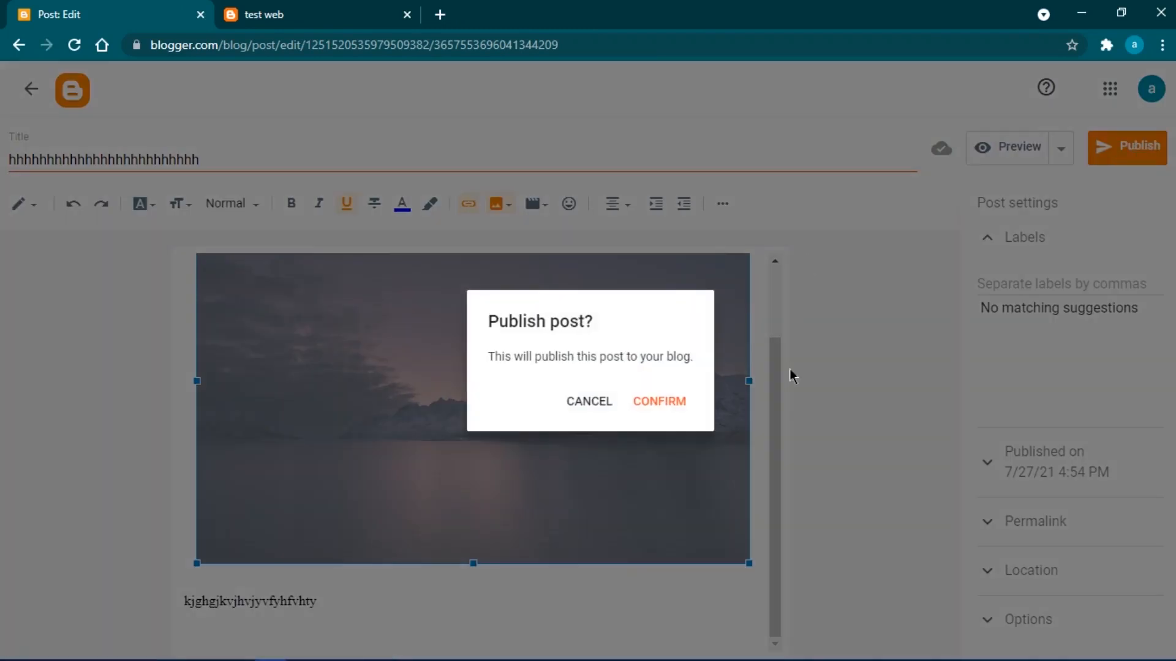
left_click(652, 404)
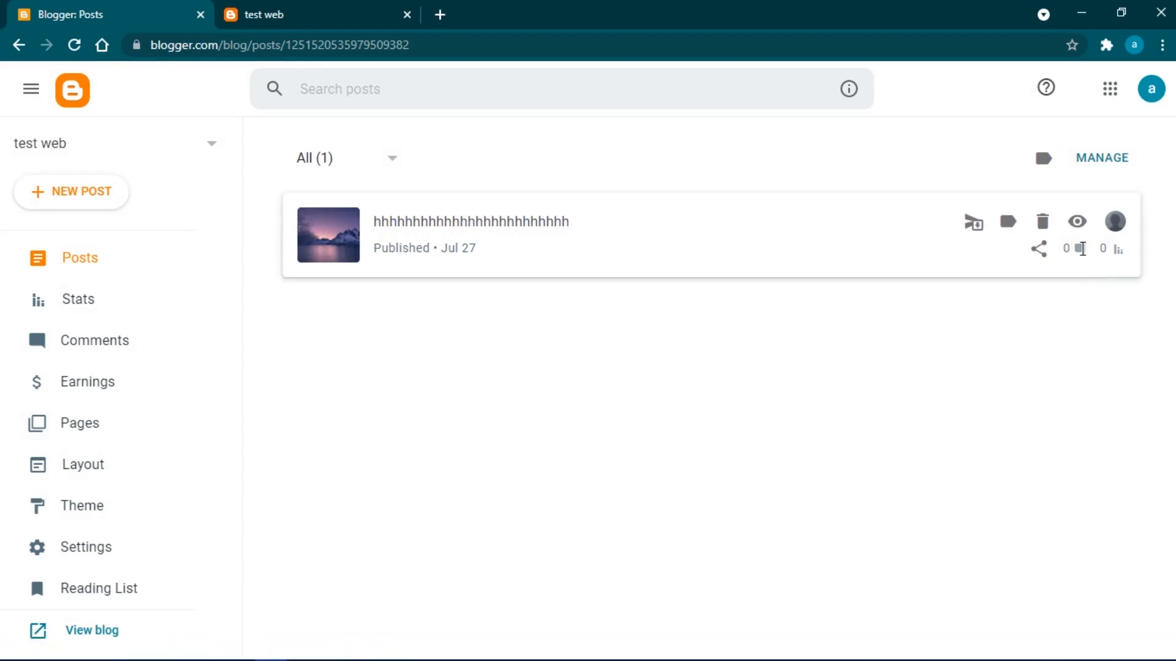
double_click(1082, 249)
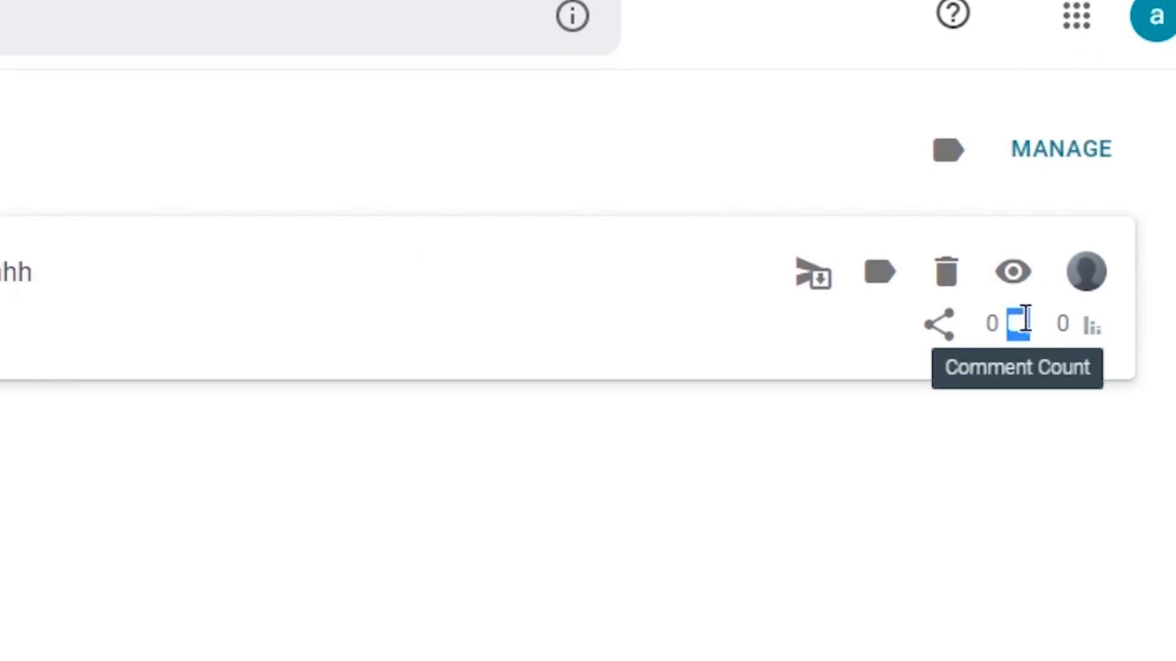
left_click(1025, 338)
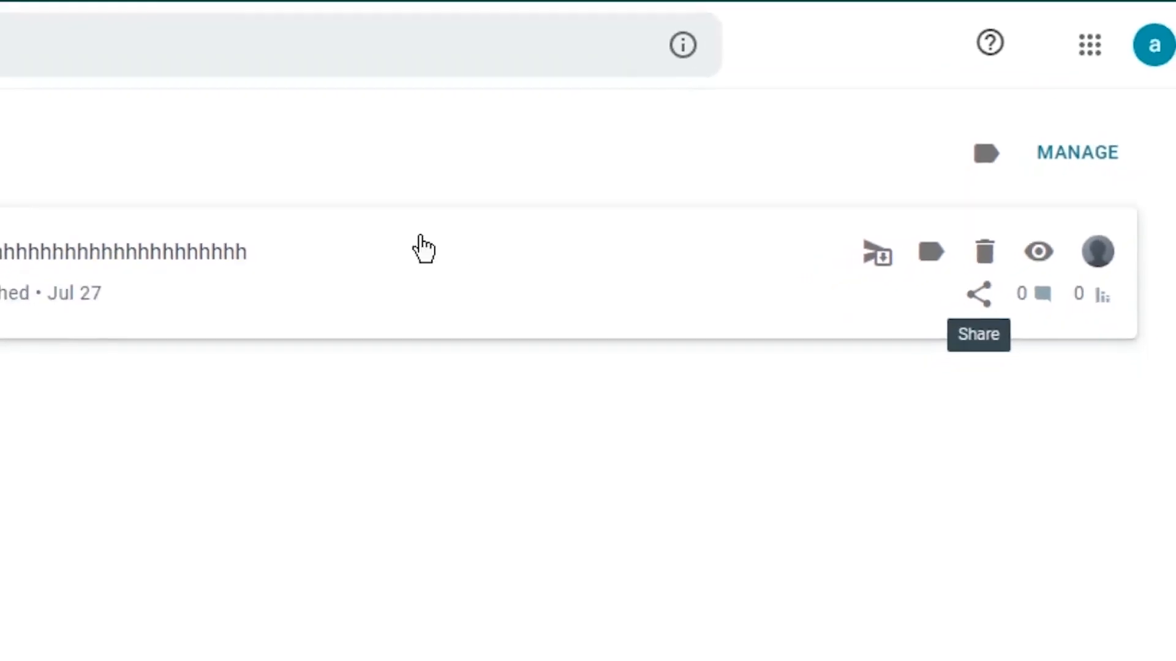
Step: Reload the live "test web" blog and look over the new post on its home page
left_click(329, 9)
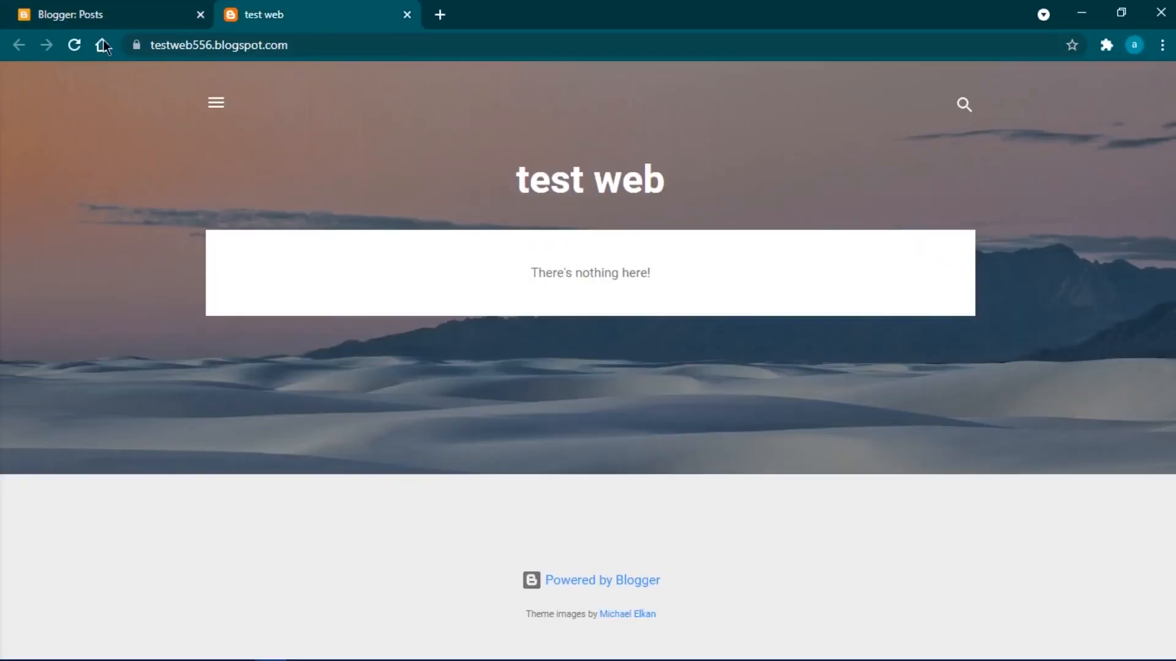
left_click(75, 46)
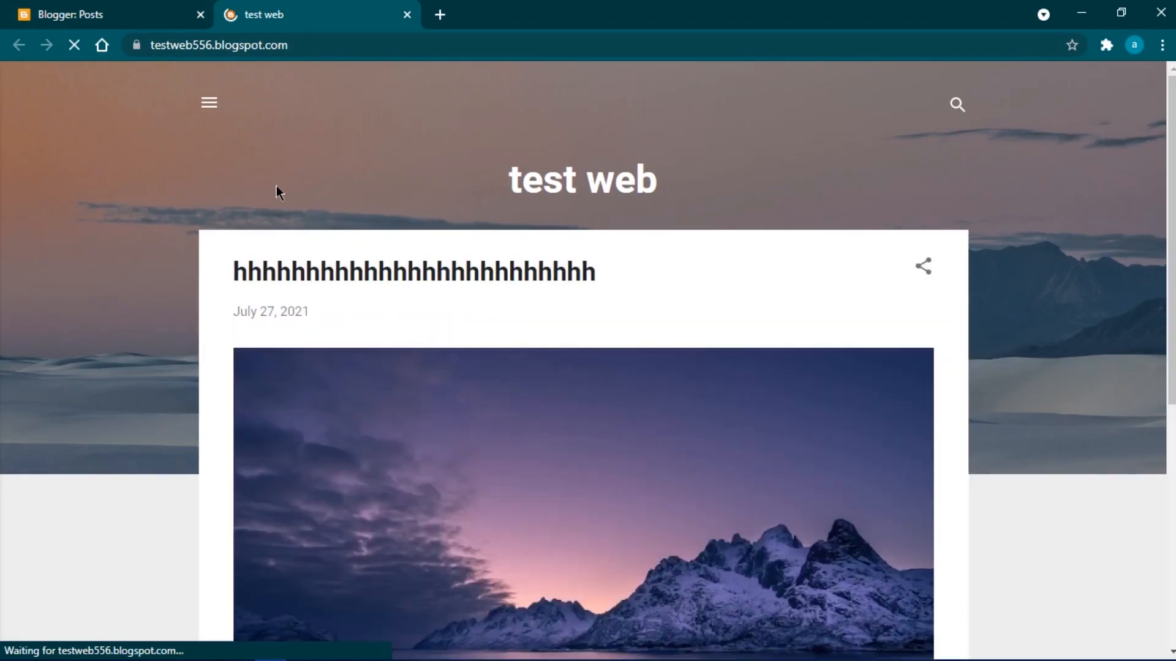
scroll(473, 442, "down", 7)
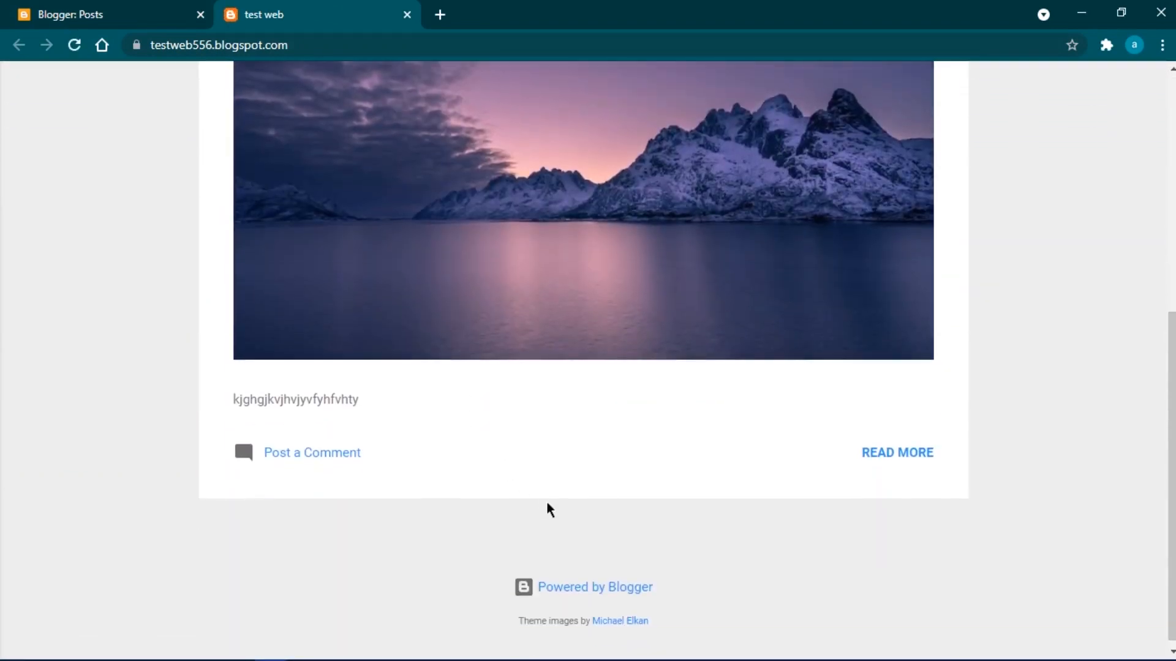
scroll(547, 506, "up", 7)
scroll(336, 373, "down", 5)
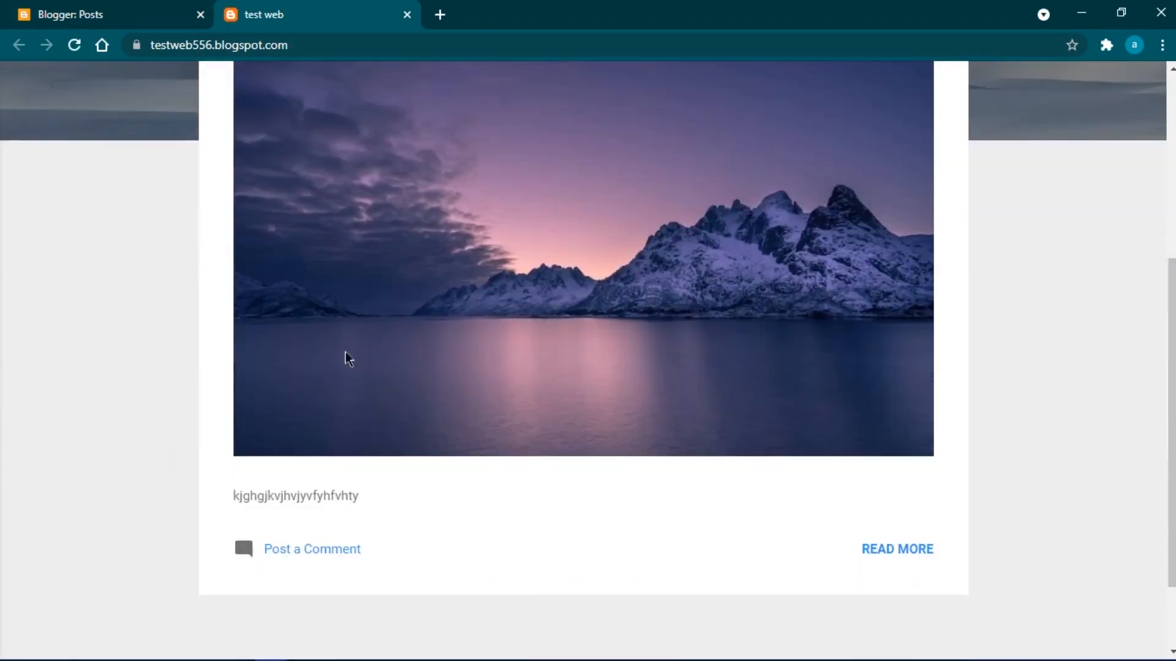
scroll(738, 496, "up", 5)
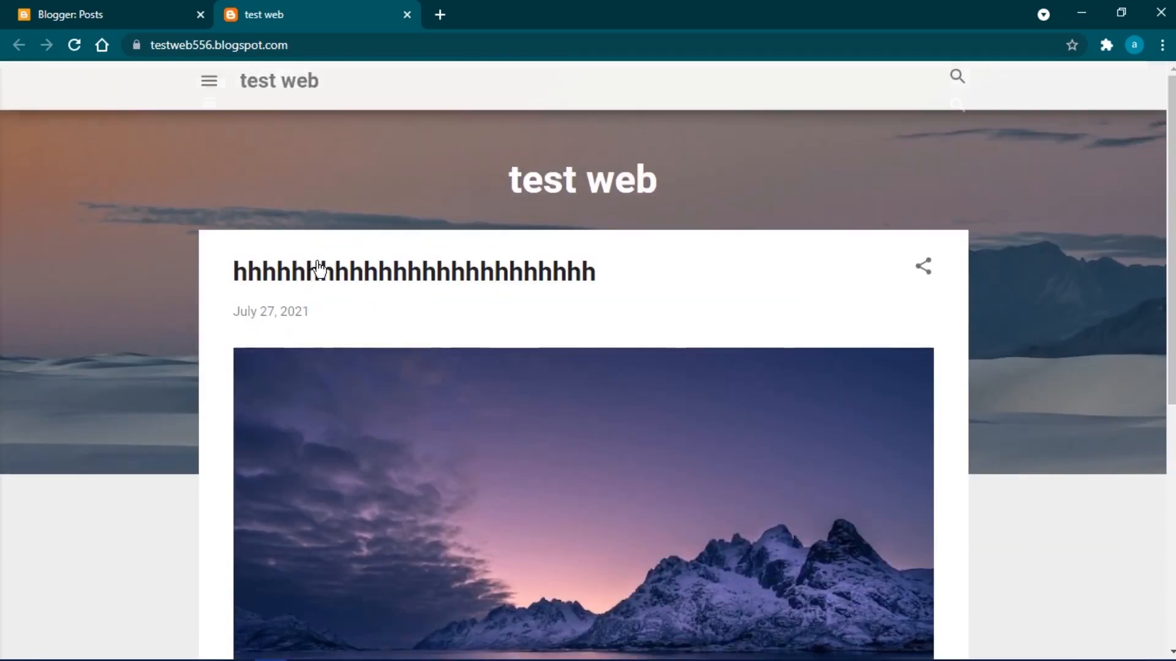
scroll(669, 368, "down", 5)
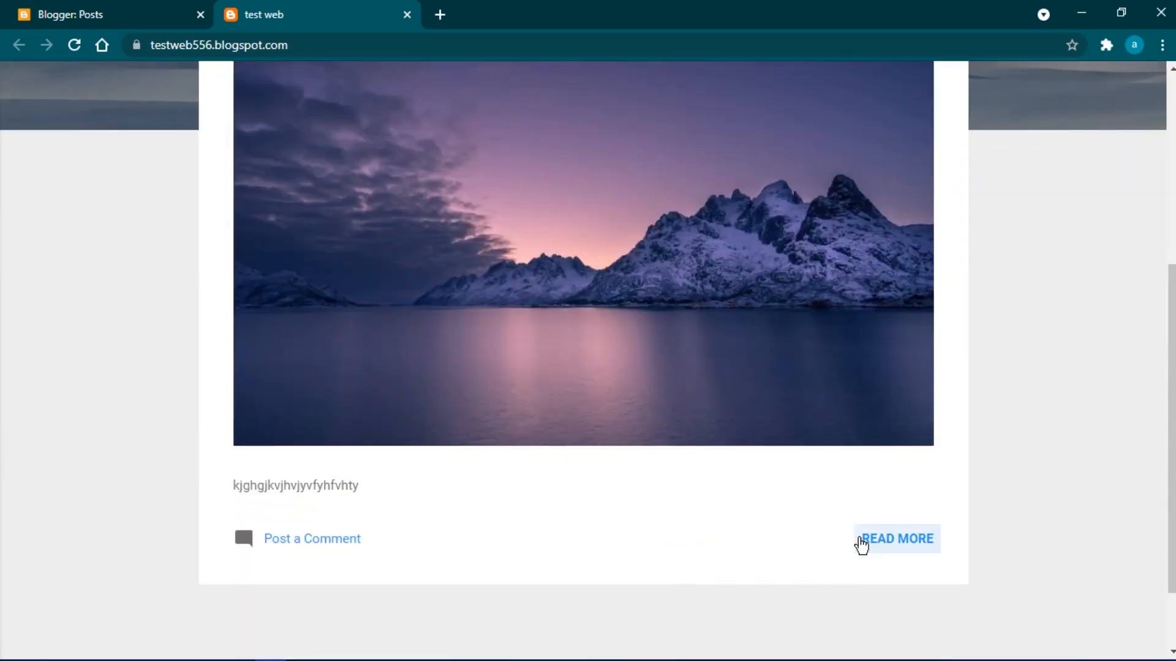
Step: Open the full post from the blog's home page and view its title, image, text and comment area
left_click(861, 540)
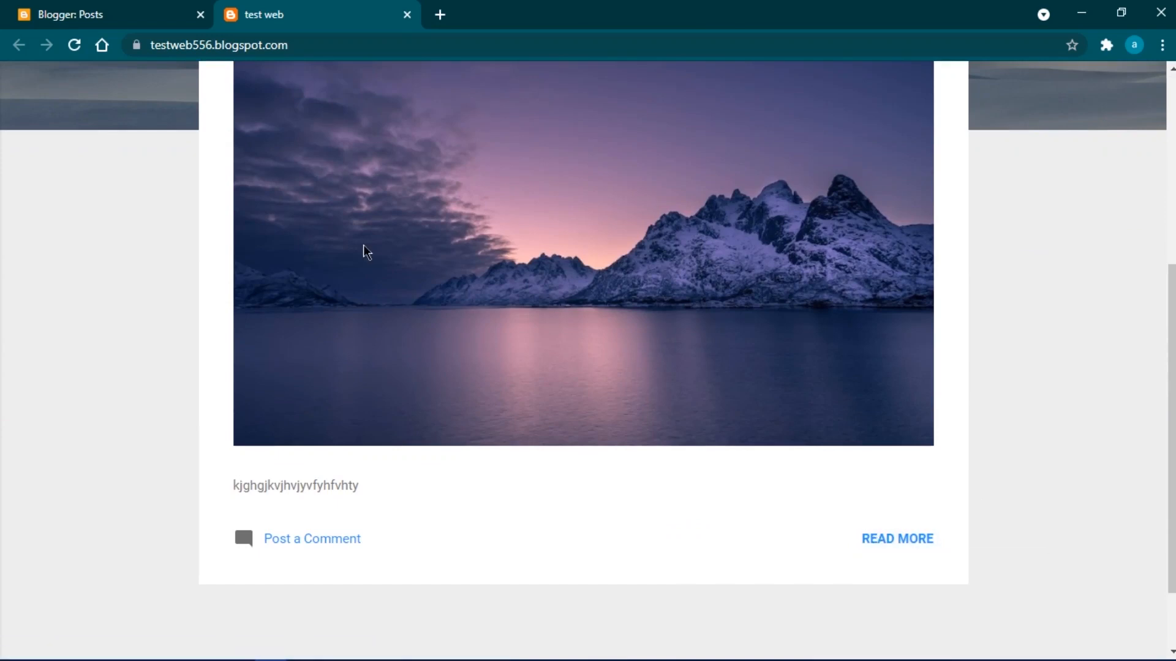
left_click(885, 547)
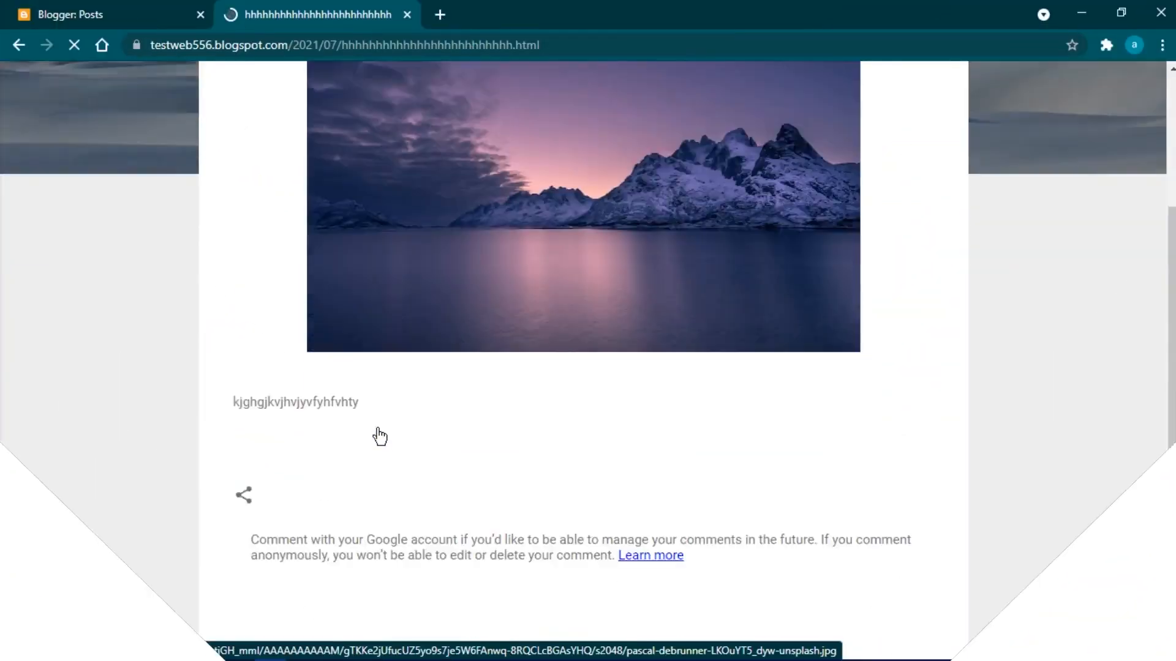
scroll(306, 343, "down", 3)
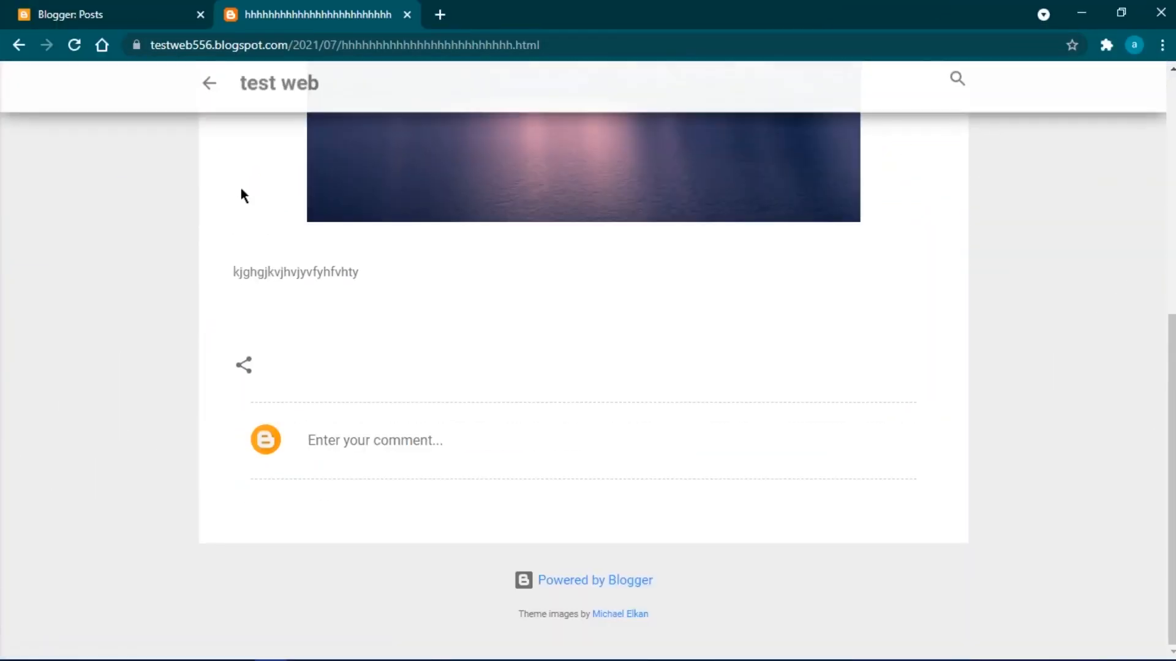
scroll(441, 367, "up", 5)
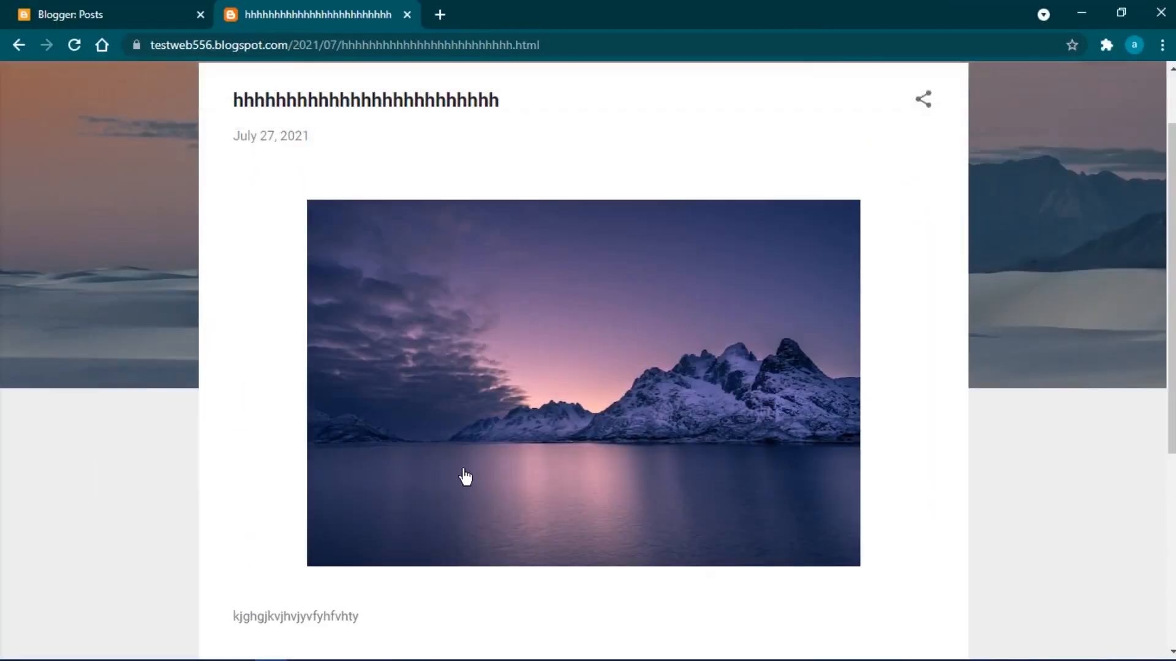
scroll(417, 404, "up", 1)
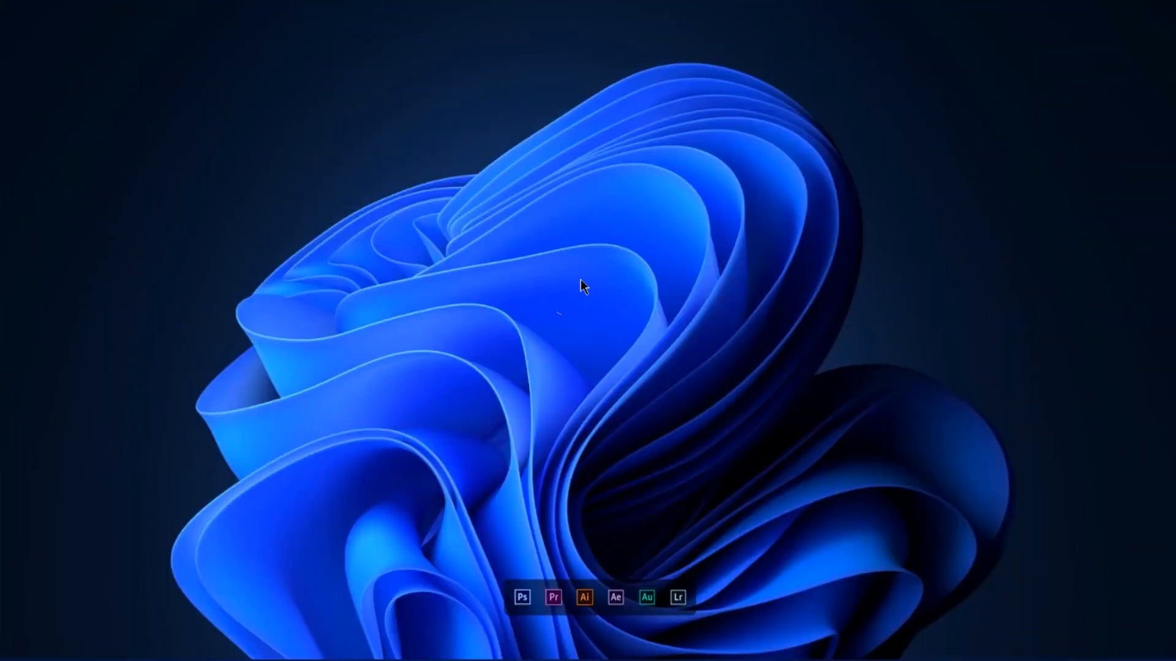